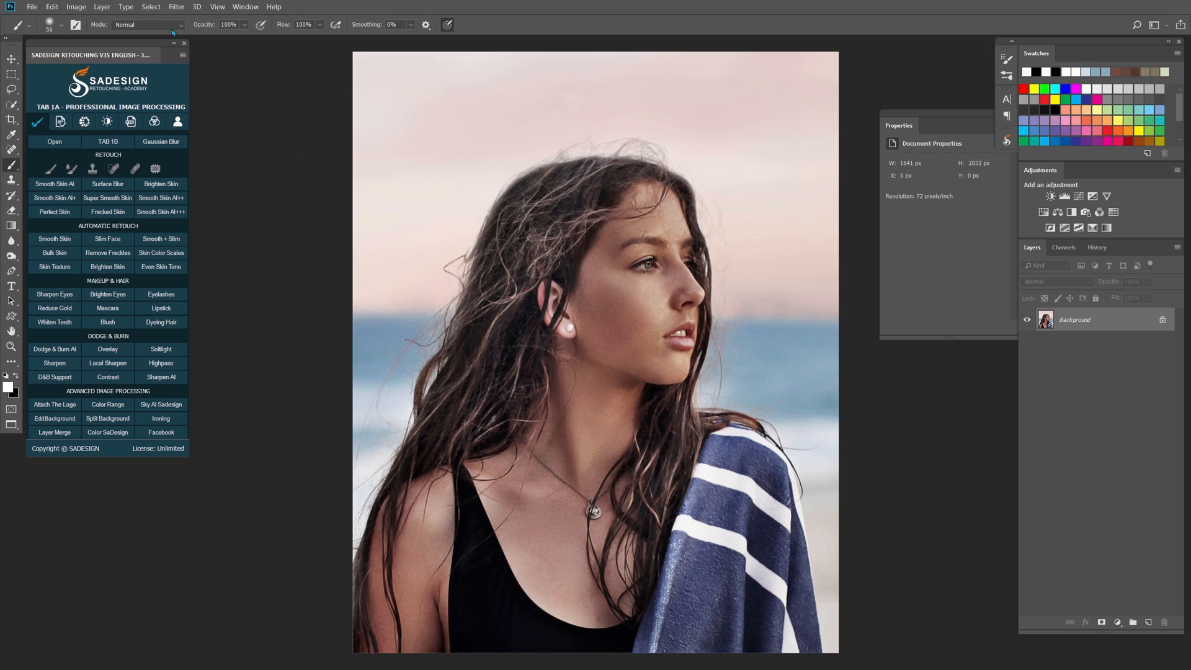
Select the woman automatically with Select Subject and open the selection in the Select and Mask workspace
{"action": "left_click", "coordinate": [150, 7]}
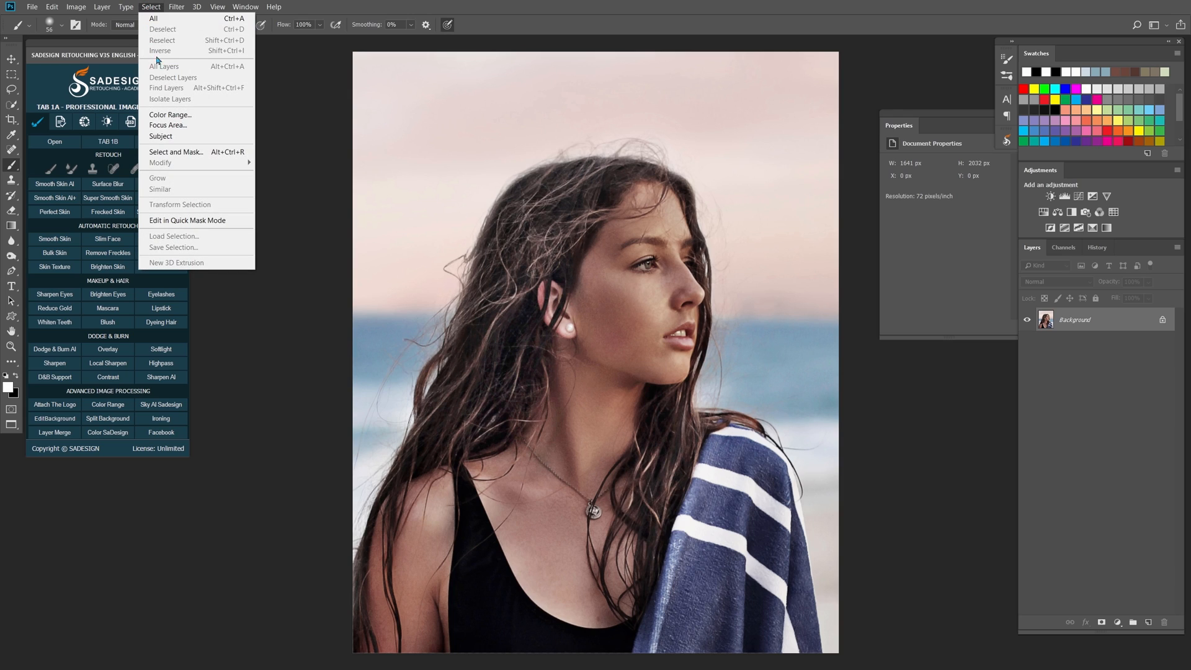
{"action": "left_click", "coordinate": [216, 141]}
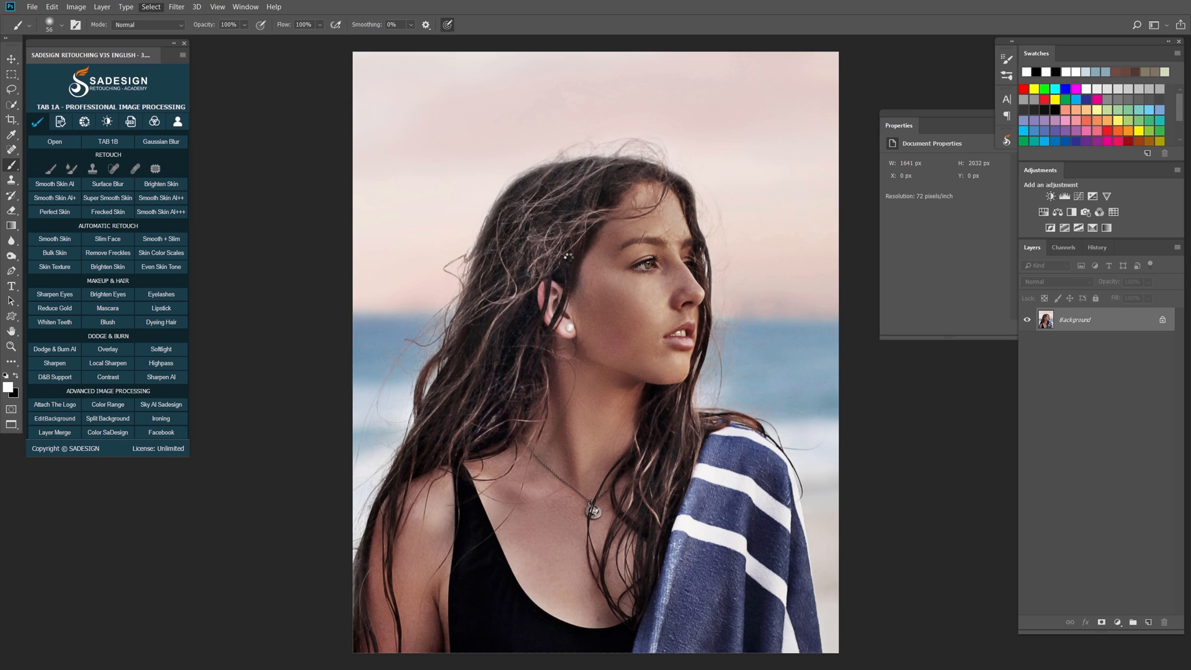
{"action": "left_click", "coordinate": [164, 7]}
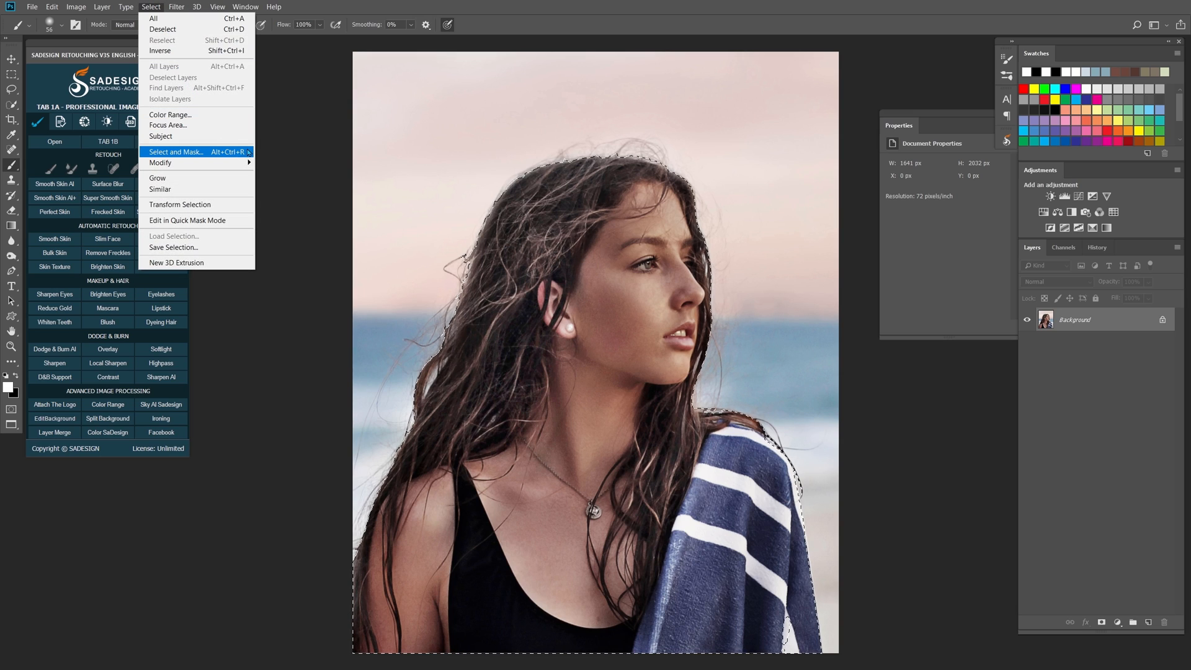
{"action": "left_click", "coordinate": [247, 152]}
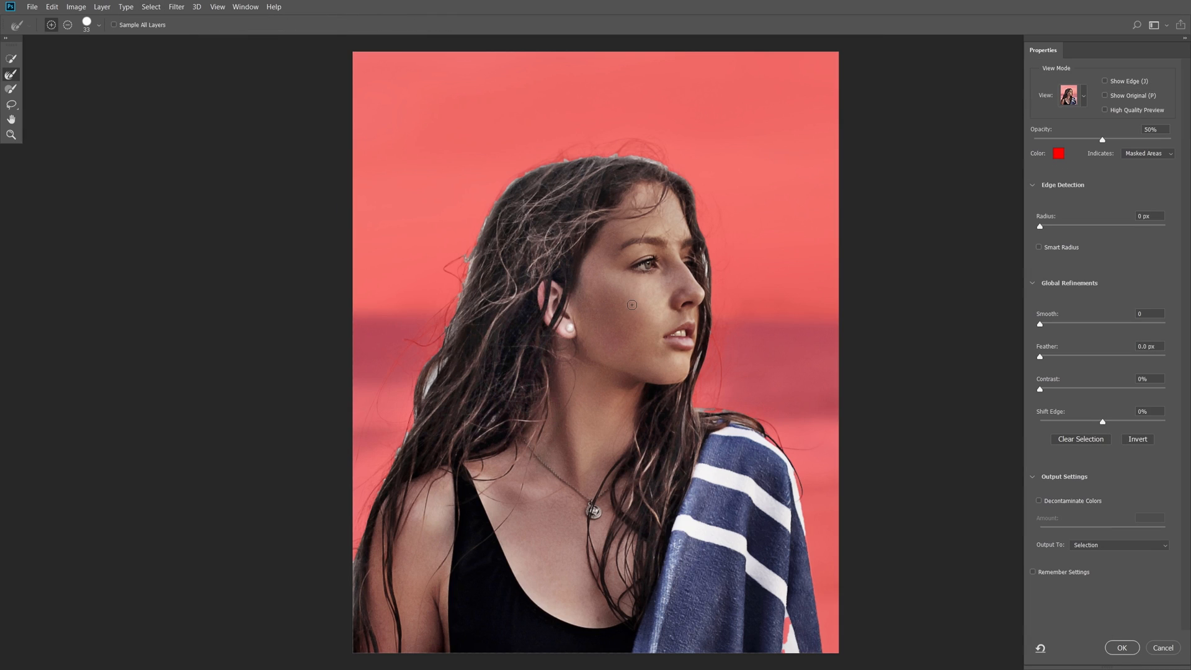
Refine the selection edges around the hair and over the towel shoulder with a size 56 Refine Edge Brush
{"action": "scroll", "coordinate": [448, 253], "scroll_direction": "up", "scroll_amount": 2}
{"action": "left_click_drag", "start_coordinate": [476, 234], "coordinate": [487, 219]}
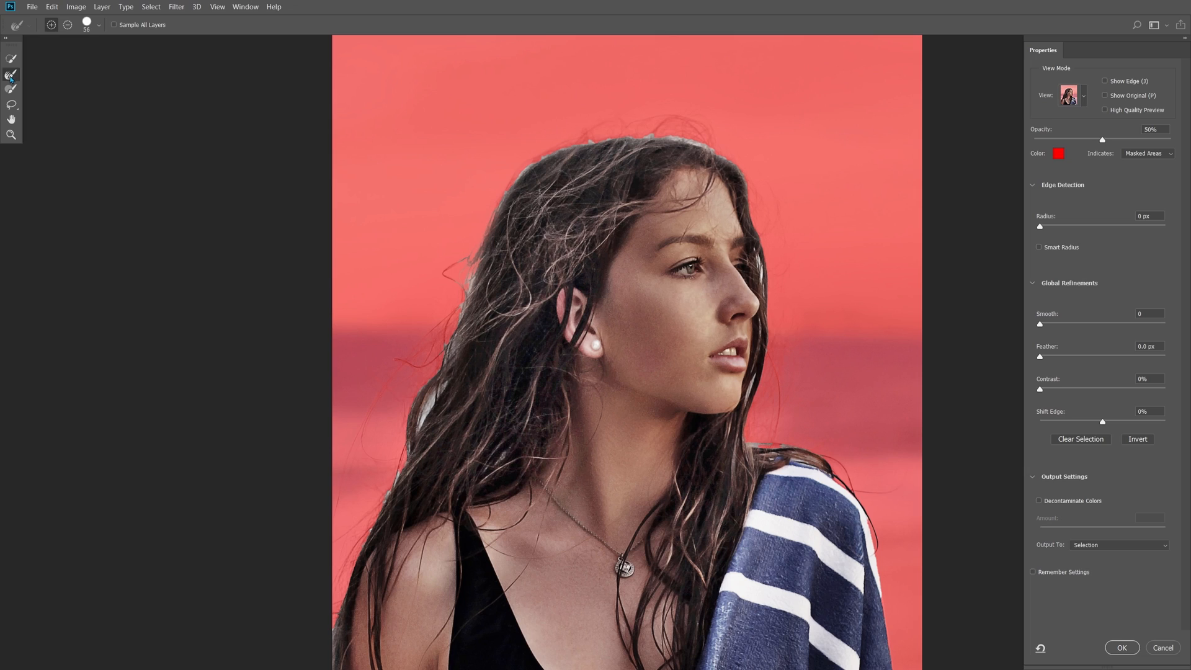
{"action": "mouse_move", "coordinate": [486, 249]}
{"action": "left_mouse_down"}
{"action": "mouse_move", "coordinate": [457, 278]}
{"action": "mouse_move", "coordinate": [414, 433]}
{"action": "mouse_move", "coordinate": [324, 664]}
{"action": "left_mouse_up"}
{"action": "mouse_move", "coordinate": [538, 142]}
{"action": "left_mouse_down"}
{"action": "mouse_move", "coordinate": [518, 180]}
{"action": "mouse_move", "coordinate": [607, 137]}
{"action": "mouse_move", "coordinate": [675, 136]}
{"action": "mouse_move", "coordinate": [719, 152]}
{"action": "mouse_move", "coordinate": [749, 190]}
{"action": "mouse_move", "coordinate": [775, 280]}
{"action": "left_mouse_up"}
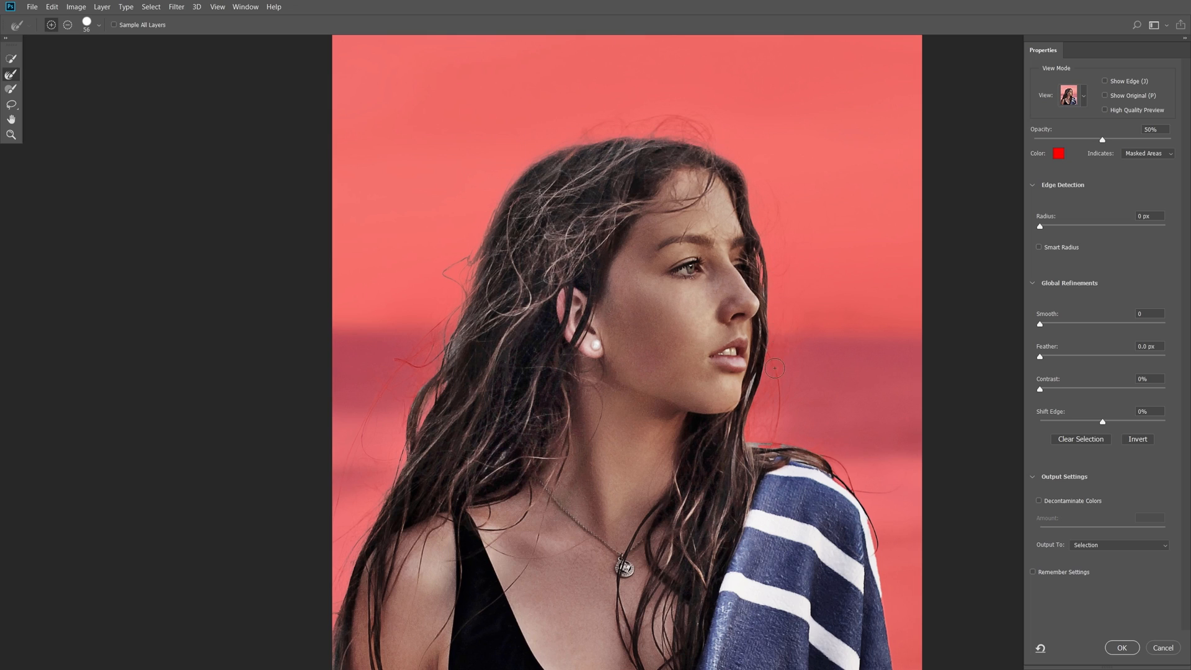
{"action": "mouse_move", "coordinate": [768, 340]}
{"action": "left_mouse_down"}
{"action": "mouse_move", "coordinate": [743, 436]}
{"action": "mouse_move", "coordinate": [822, 470]}
{"action": "mouse_move", "coordinate": [827, 458]}
{"action": "mouse_move", "coordinate": [794, 452]}
{"action": "mouse_move", "coordinate": [845, 477]}
{"action": "mouse_move", "coordinate": [880, 523]}
{"action": "mouse_move", "coordinate": [892, 590]}
{"action": "mouse_move", "coordinate": [890, 490]}
{"action": "left_mouse_up"}
Output the refined selection to a New Layer with Layer Mask, with Decontaminate Colors enabled at 36%
{"action": "left_click", "coordinate": [1108, 548]}
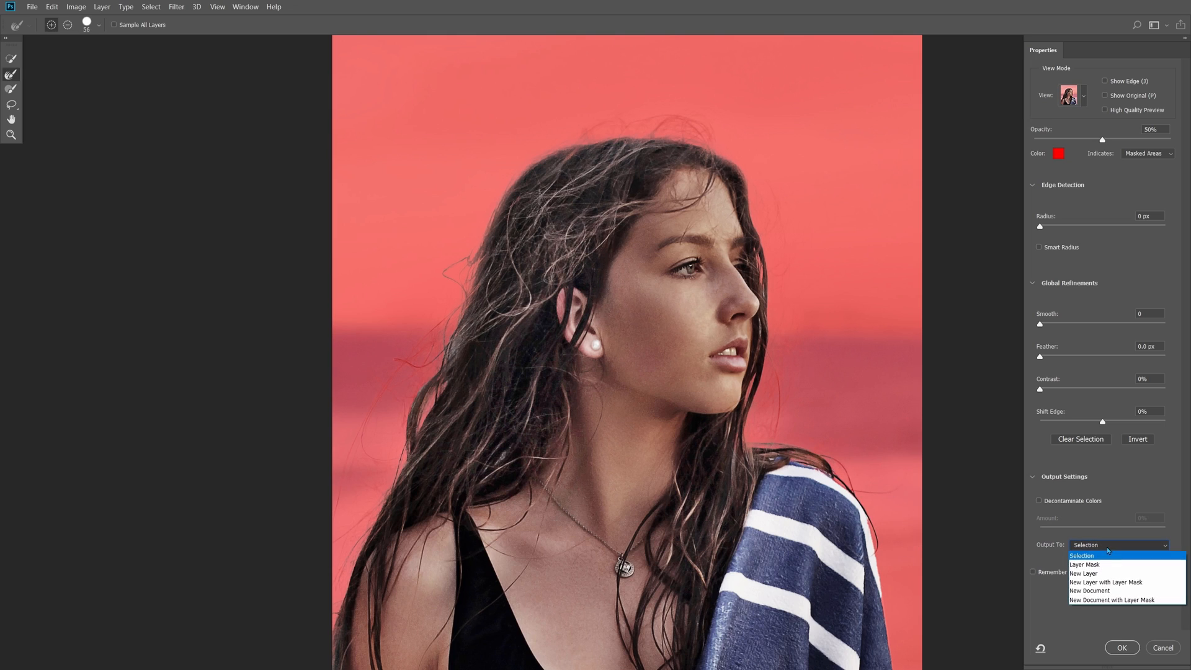
{"action": "left_click", "coordinate": [1123, 583]}
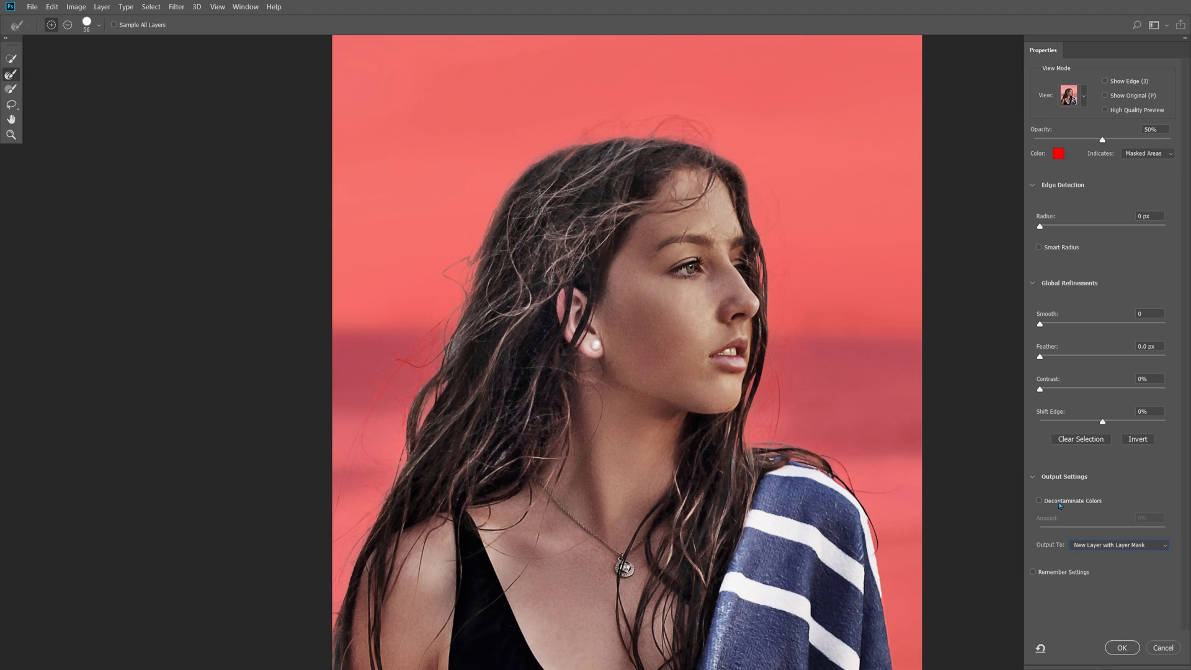
{"action": "left_click", "coordinate": [1085, 528]}
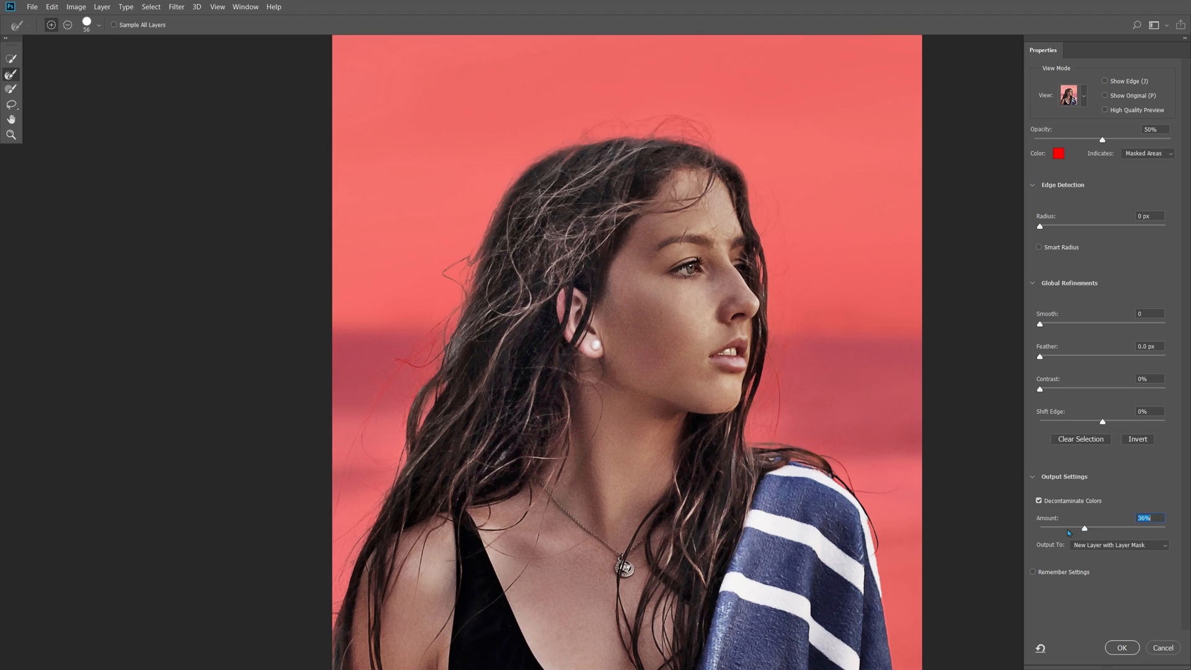
{"action": "left_click", "coordinate": [1123, 647]}
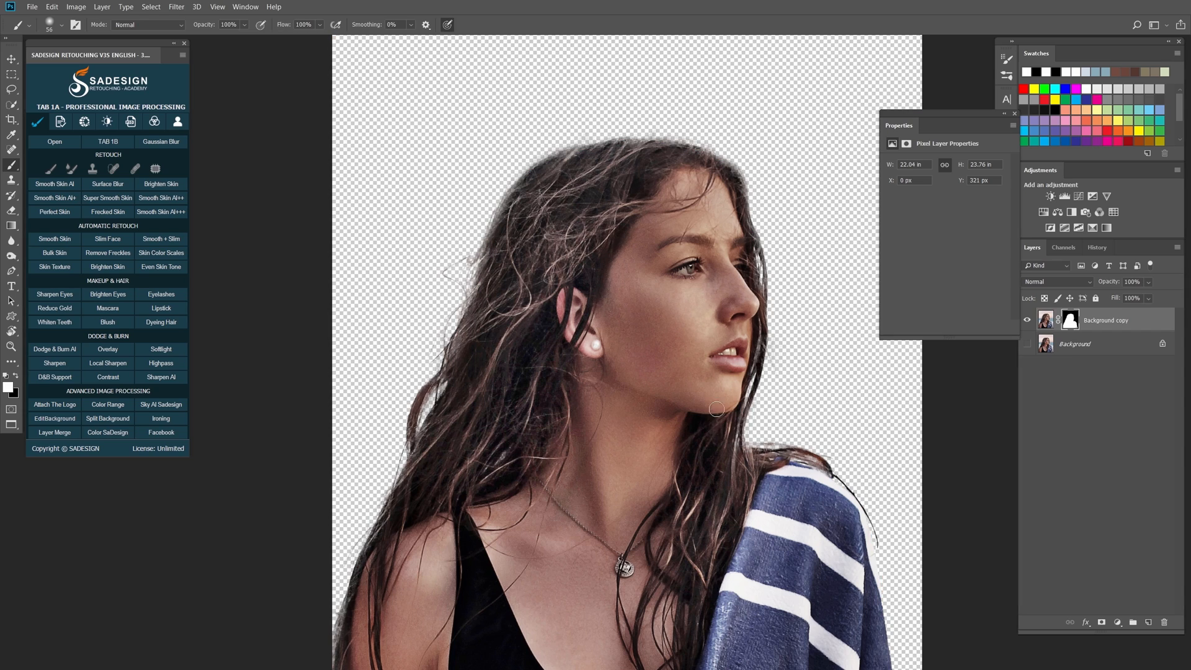
Add a white (ffffff) Solid Color fill layer directly above the original Background layer
{"action": "left_click", "coordinate": [1086, 352]}
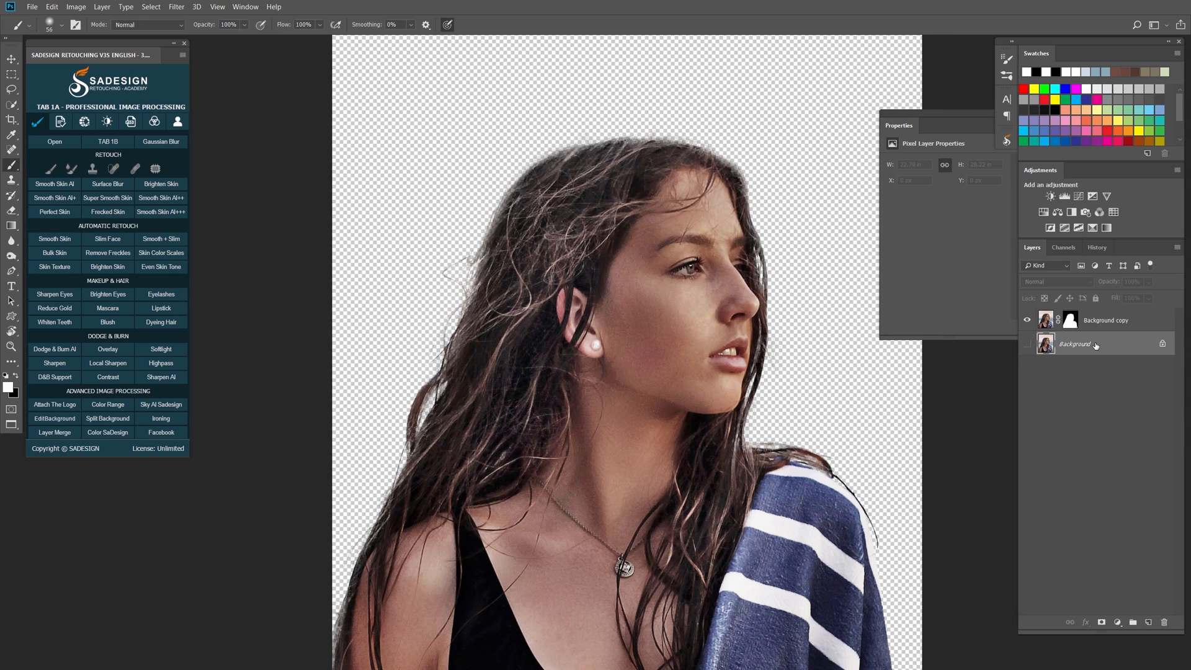
{"action": "left_click", "coordinate": [1117, 622]}
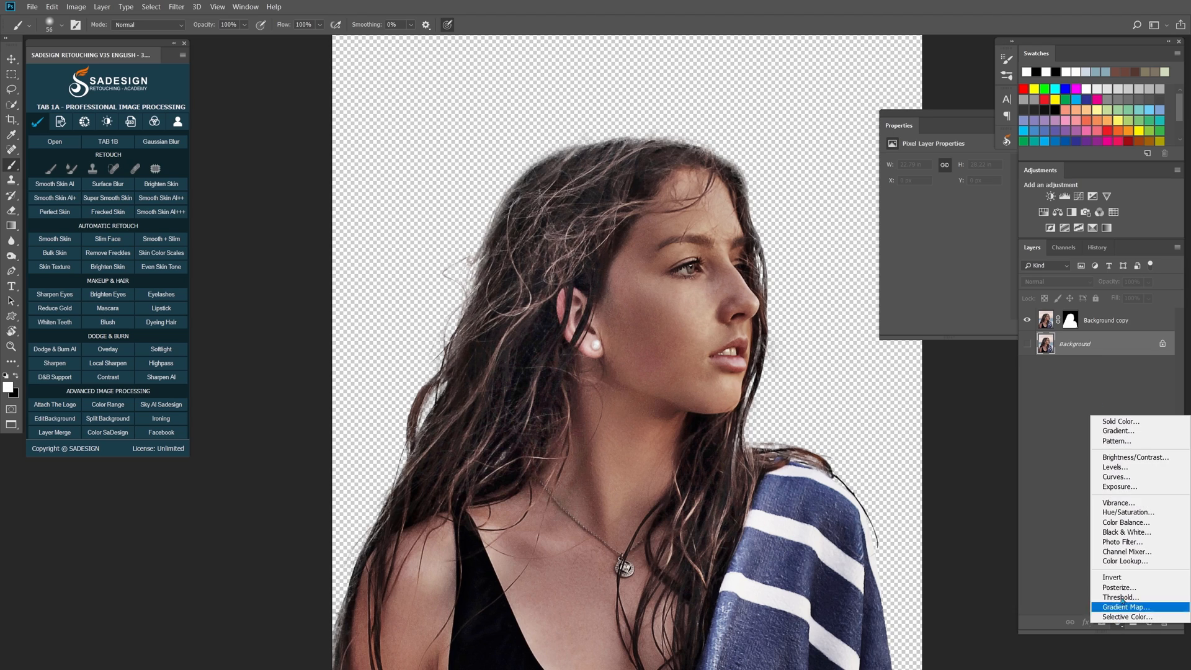
{"action": "left_click", "coordinate": [1127, 421]}
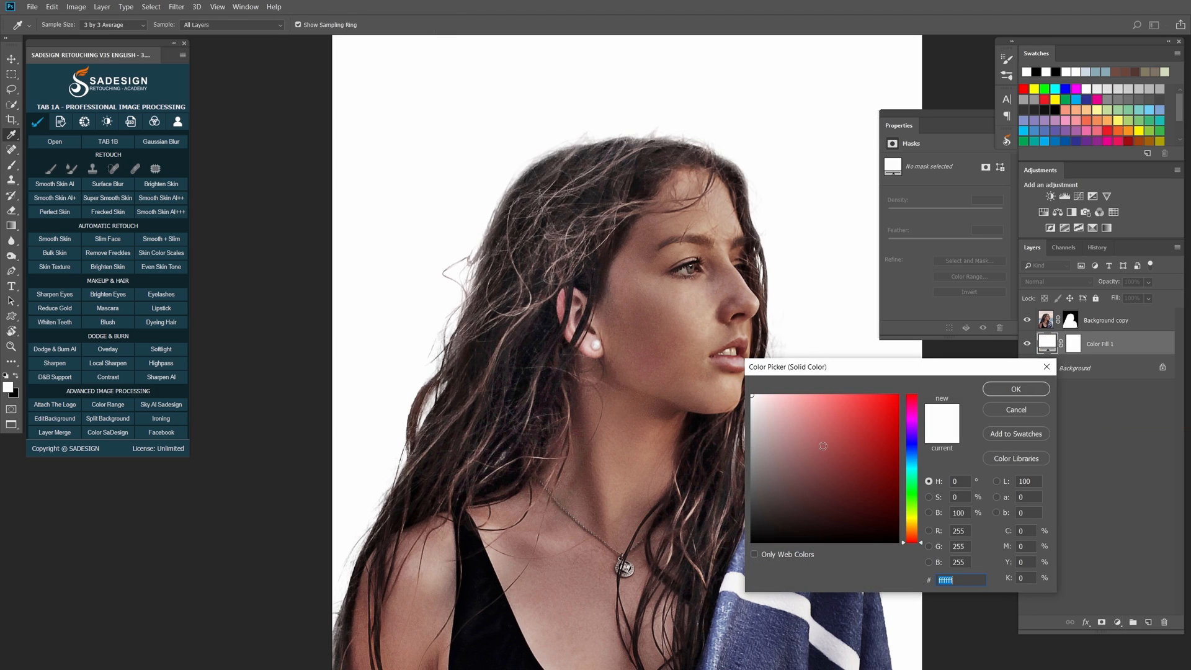
{"action": "left_click", "coordinate": [1005, 391]}
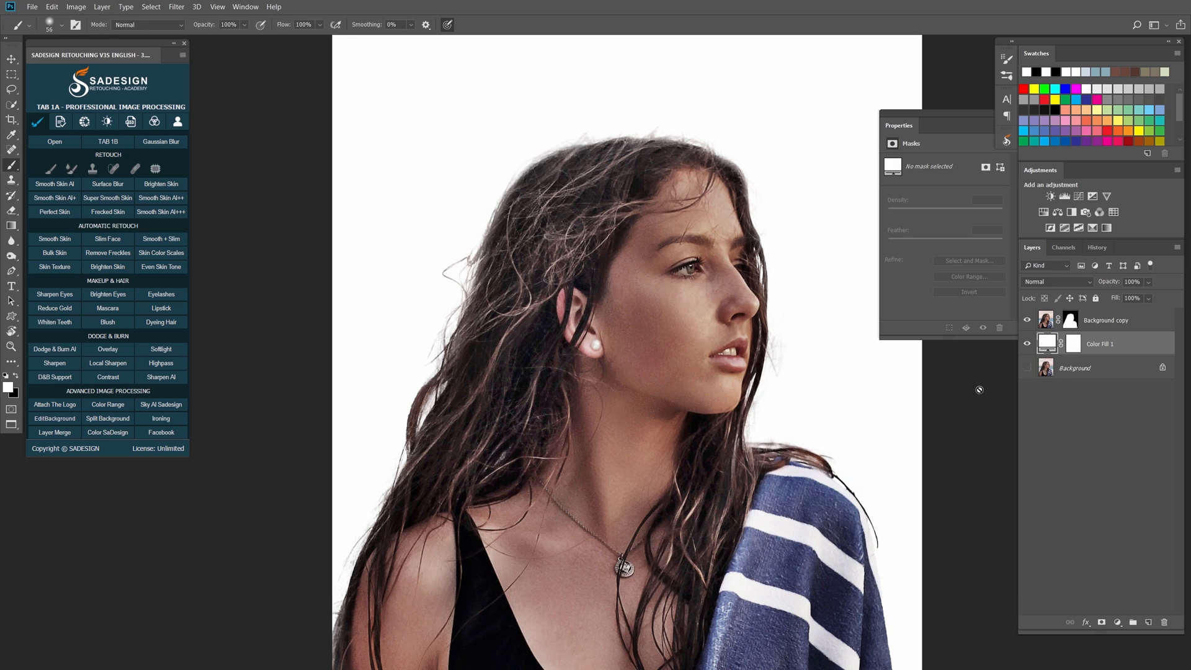
Add a Threshold adjustment above the Background copy layer, set its level to 93, and compare the image with and without it
{"action": "left_click", "coordinate": [1102, 323]}
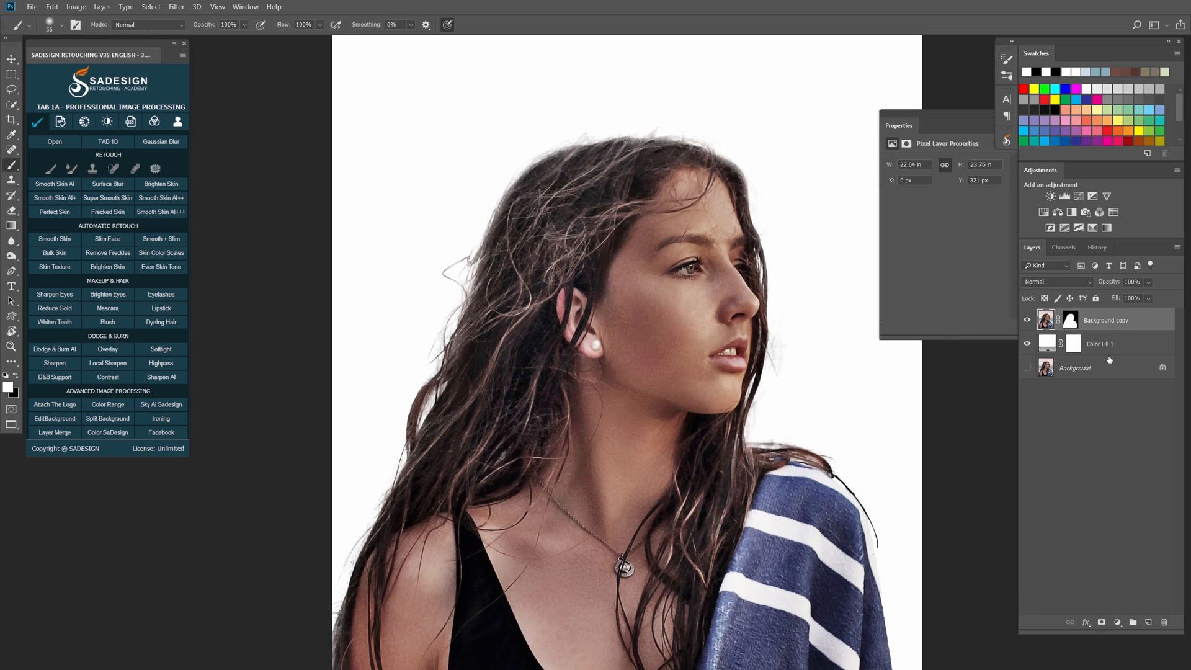
{"action": "left_click", "coordinate": [1120, 624]}
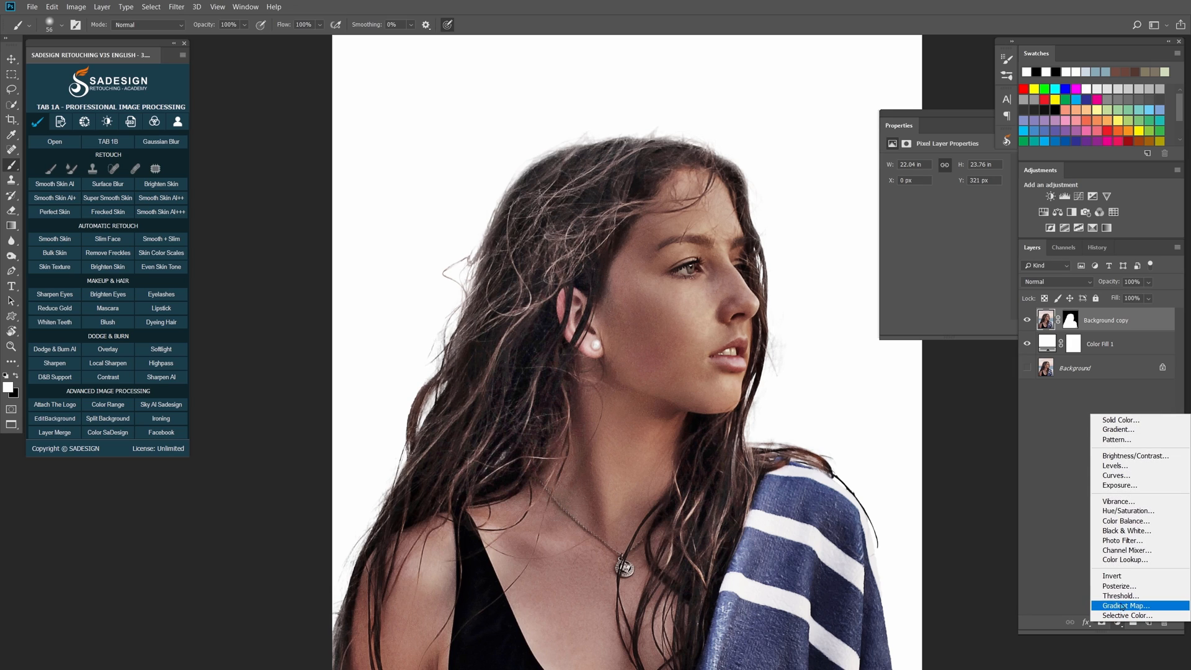
{"action": "left_click", "coordinate": [1120, 596]}
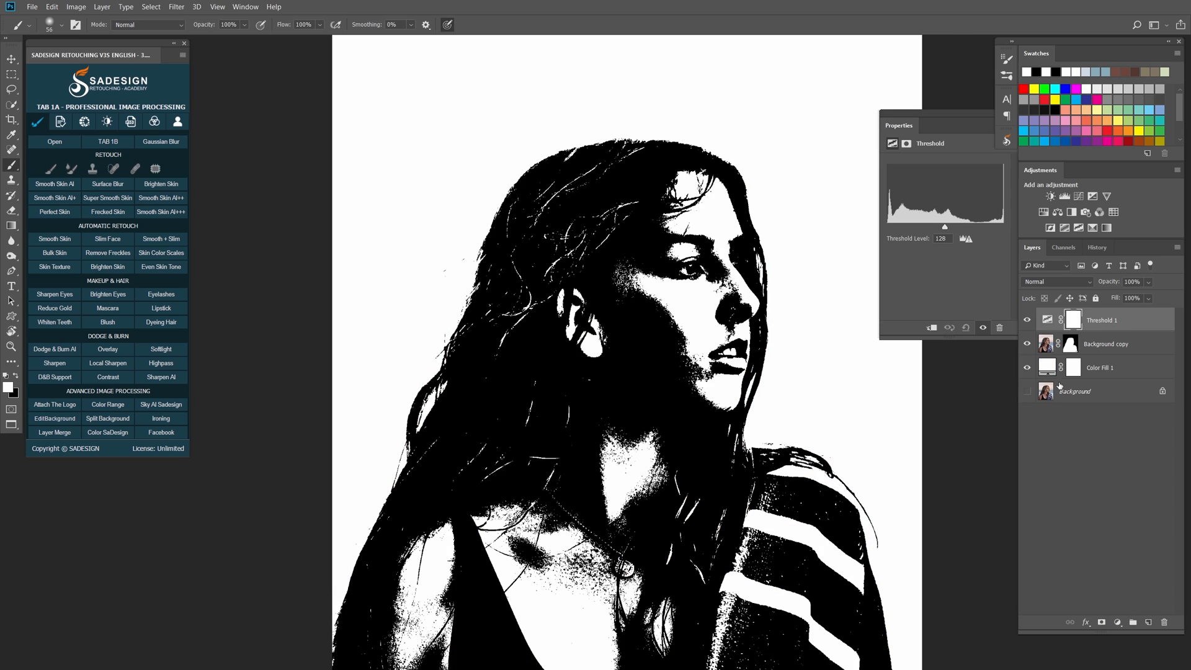
{"action": "left_click_drag", "start_coordinate": [944, 228], "coordinate": [930, 232]}
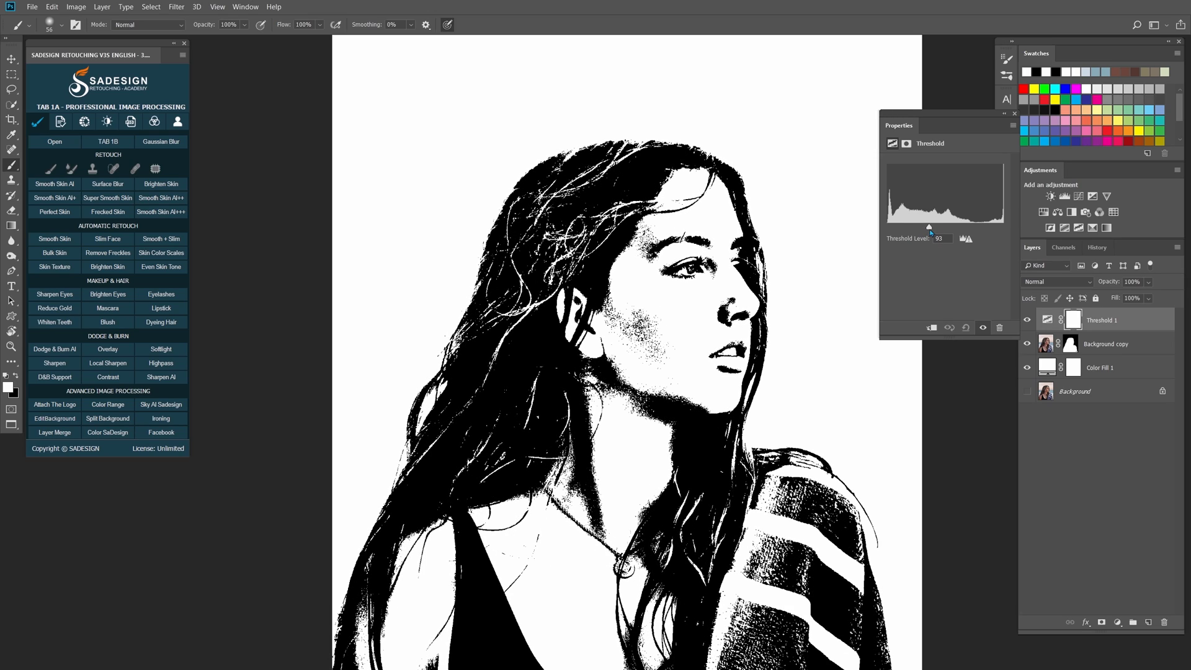
{"action": "left_click", "coordinate": [1028, 320]}
{"action": "left_click", "coordinate": [1028, 320]}
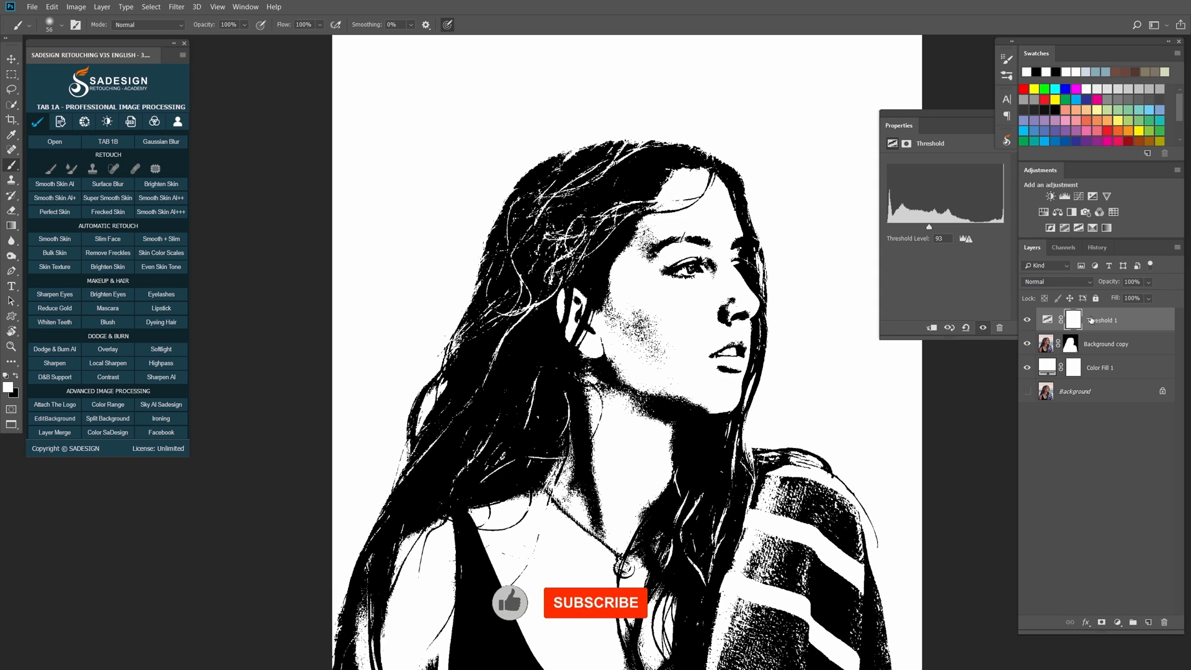
Apply the Diffuse filter in Anisotropic mode to the Background copy layer's image
{"action": "left_click", "coordinate": [1096, 345]}
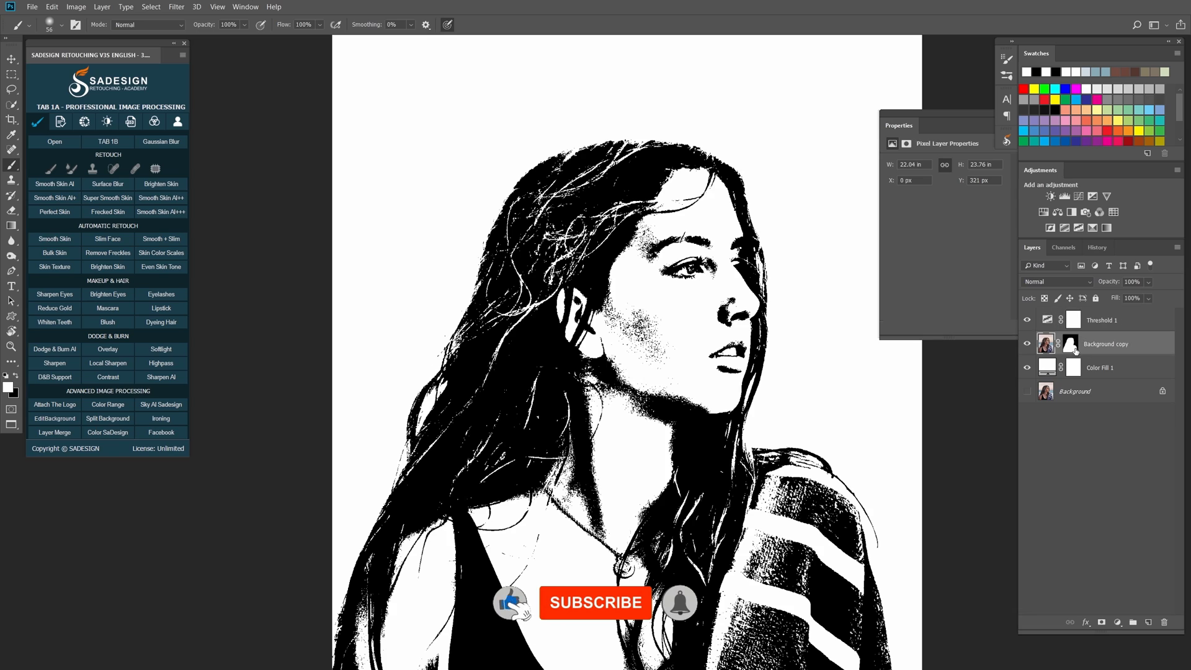
{"action": "left_click", "coordinate": [176, 7]}
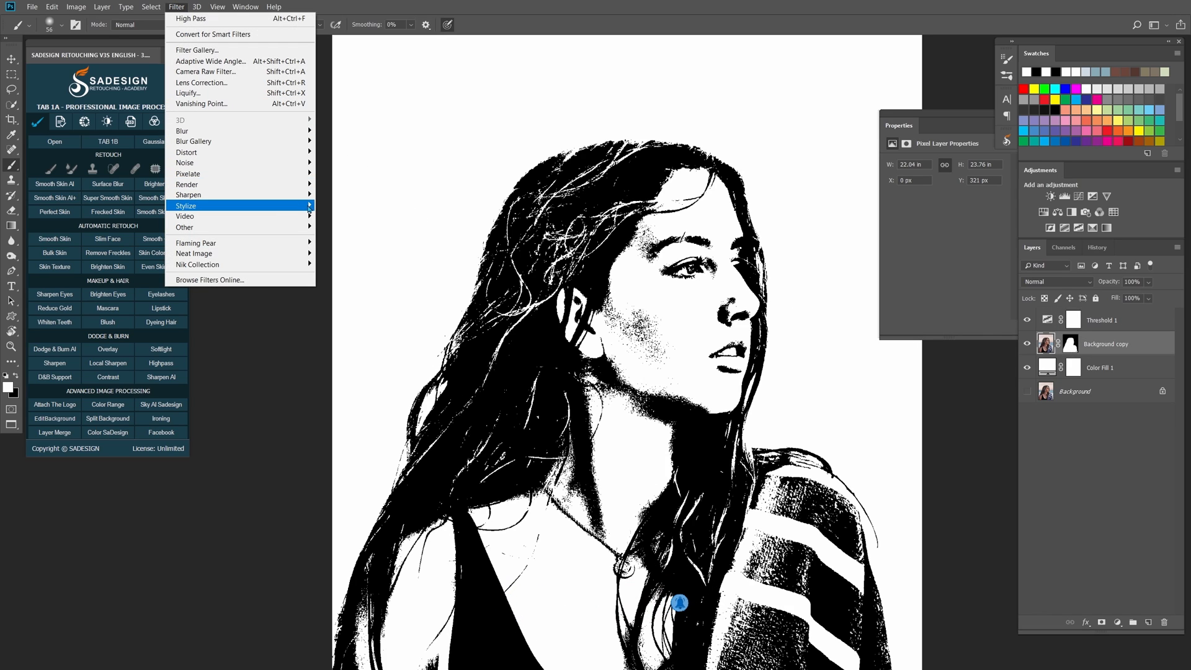
{"action": "mouse_move", "coordinate": [307, 205]}
{"action": "left_click", "coordinate": [350, 205]}
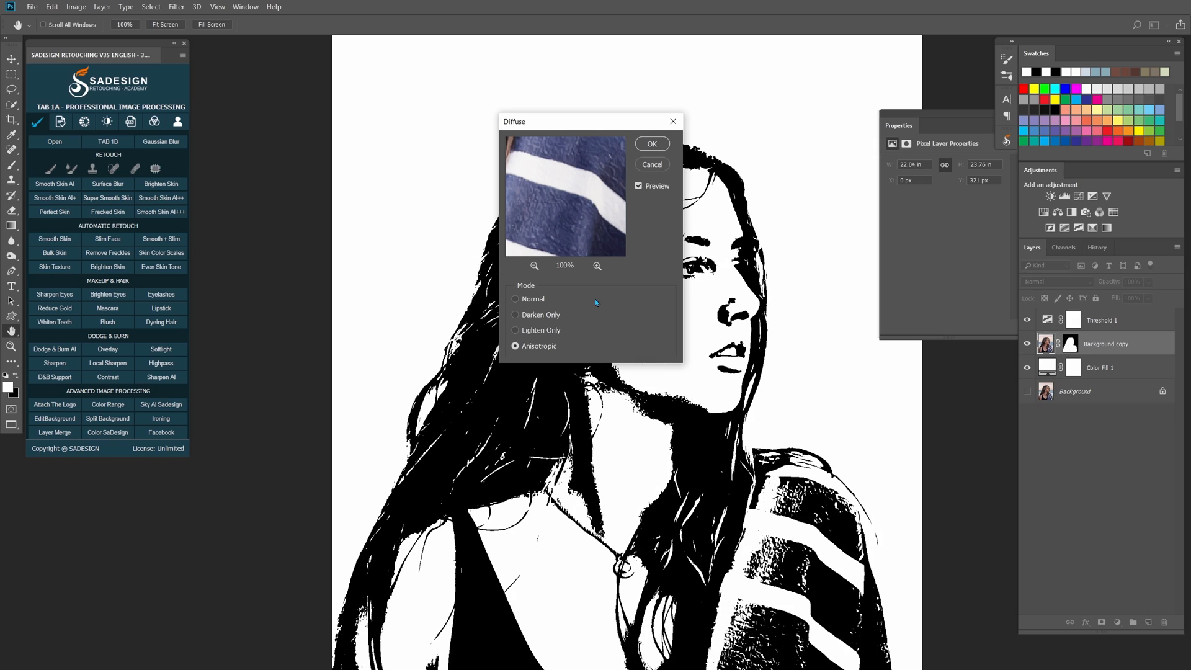
{"action": "left_click", "coordinate": [652, 144]}
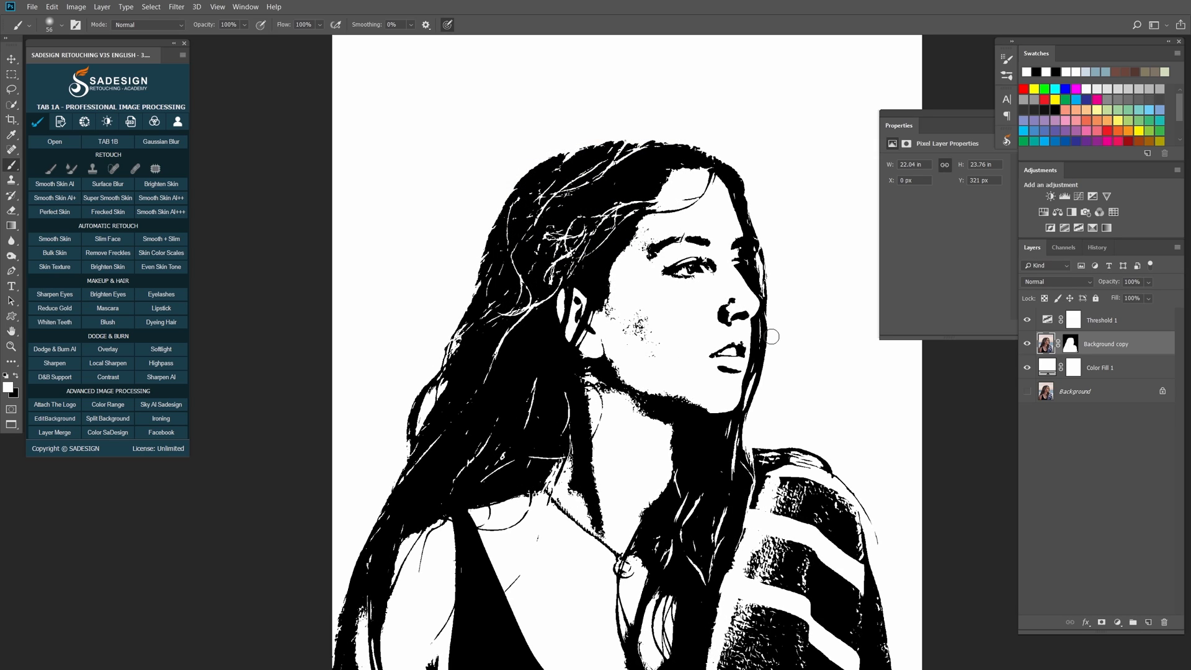
Apply the Anisotropic Diffuse filter a second time to the Background copy layer
{"action": "left_click", "coordinate": [176, 7]}
{"action": "mouse_move", "coordinate": [302, 210]}
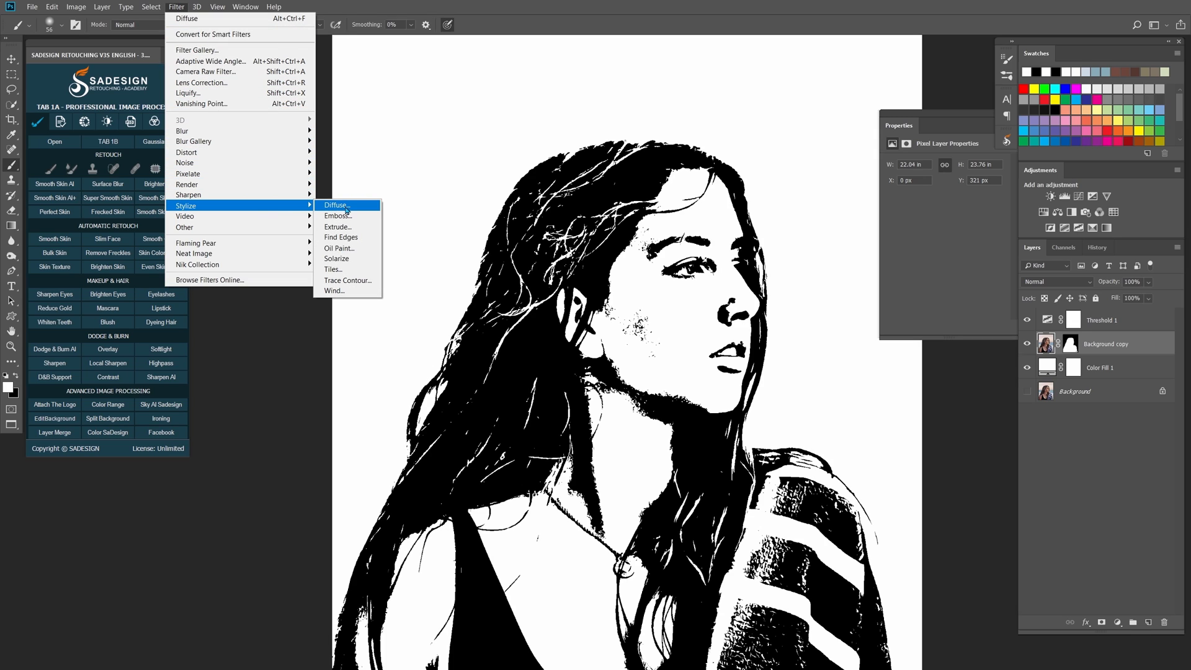
{"action": "left_click", "coordinate": [346, 211]}
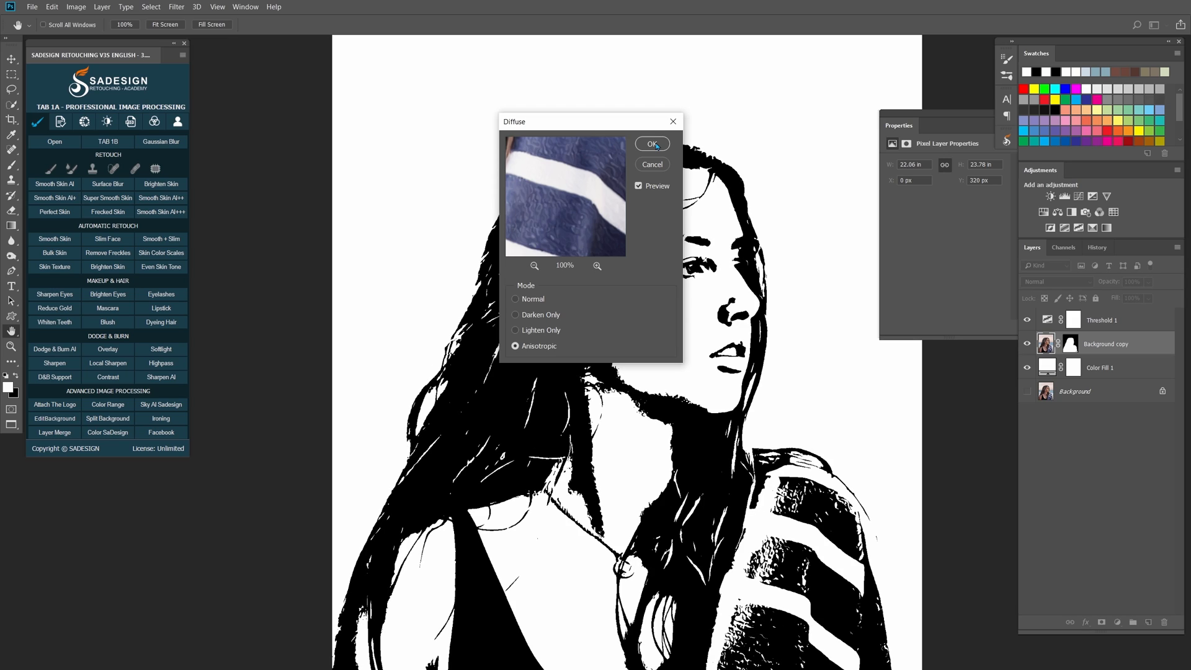
{"action": "left_click", "coordinate": [653, 144]}
{"action": "key", "text": "b"}
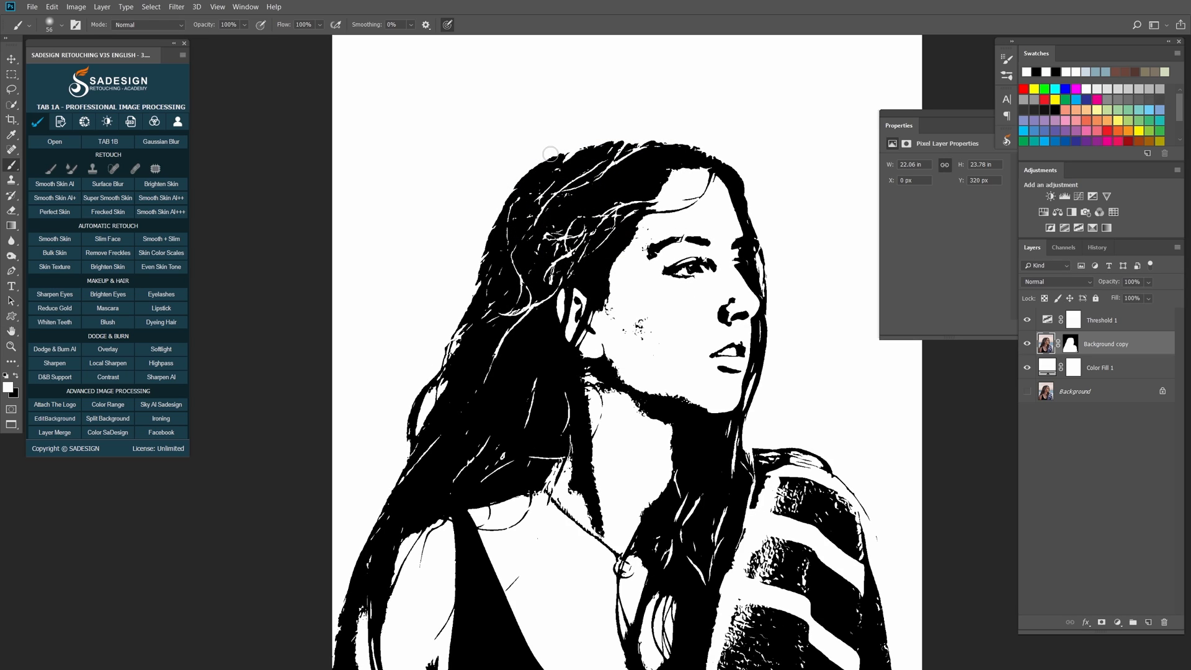
Apply Smart Sharpen to the Background copy layer with Amount 400%, Radius 3.0 px, Reduce Noise 40% and Remove Gaussian Blur
{"action": "left_click", "coordinate": [179, 6]}
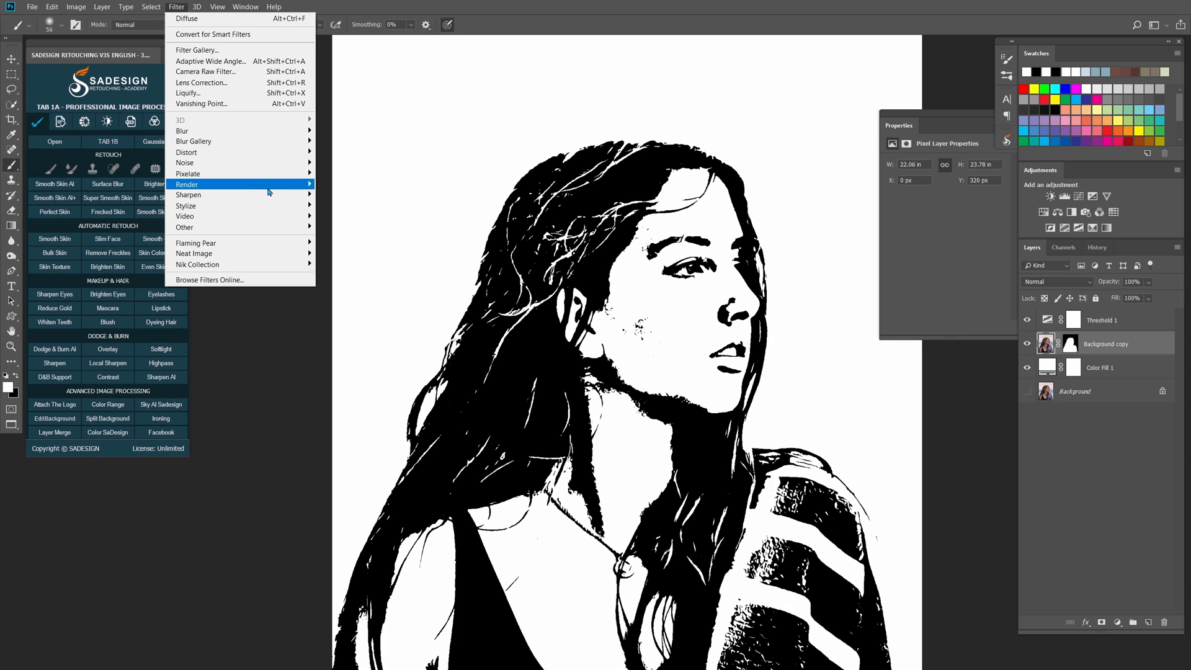
{"action": "mouse_move", "coordinate": [298, 197]}
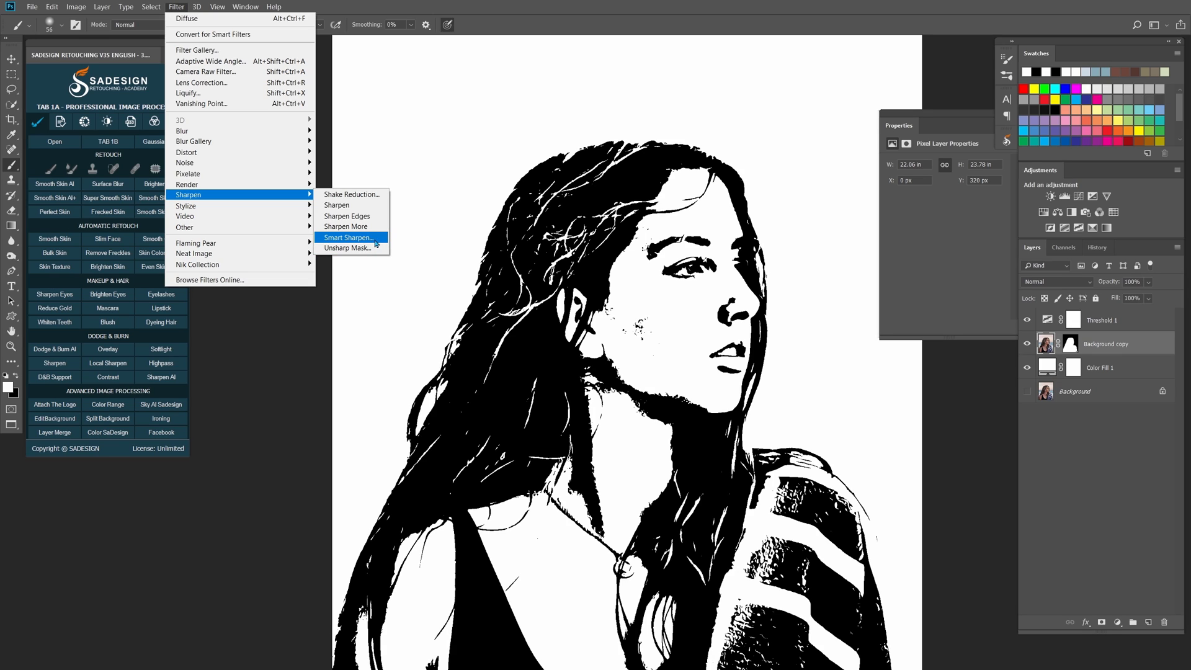
{"action": "left_click", "coordinate": [376, 241]}
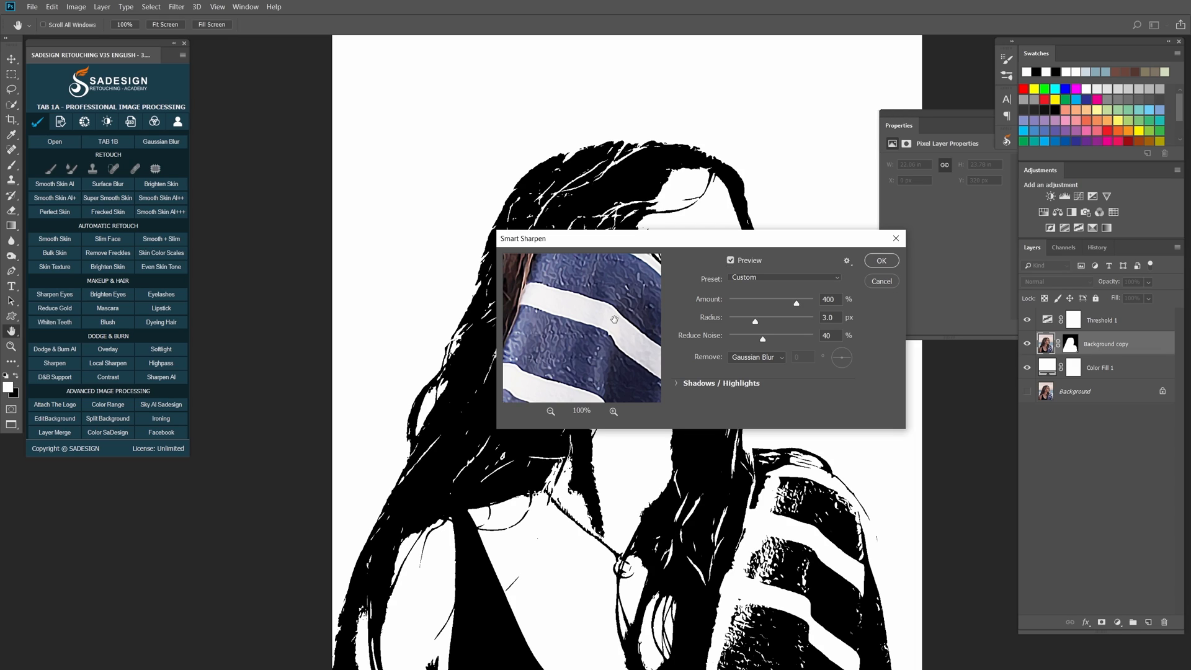
{"action": "left_click", "coordinate": [881, 261]}
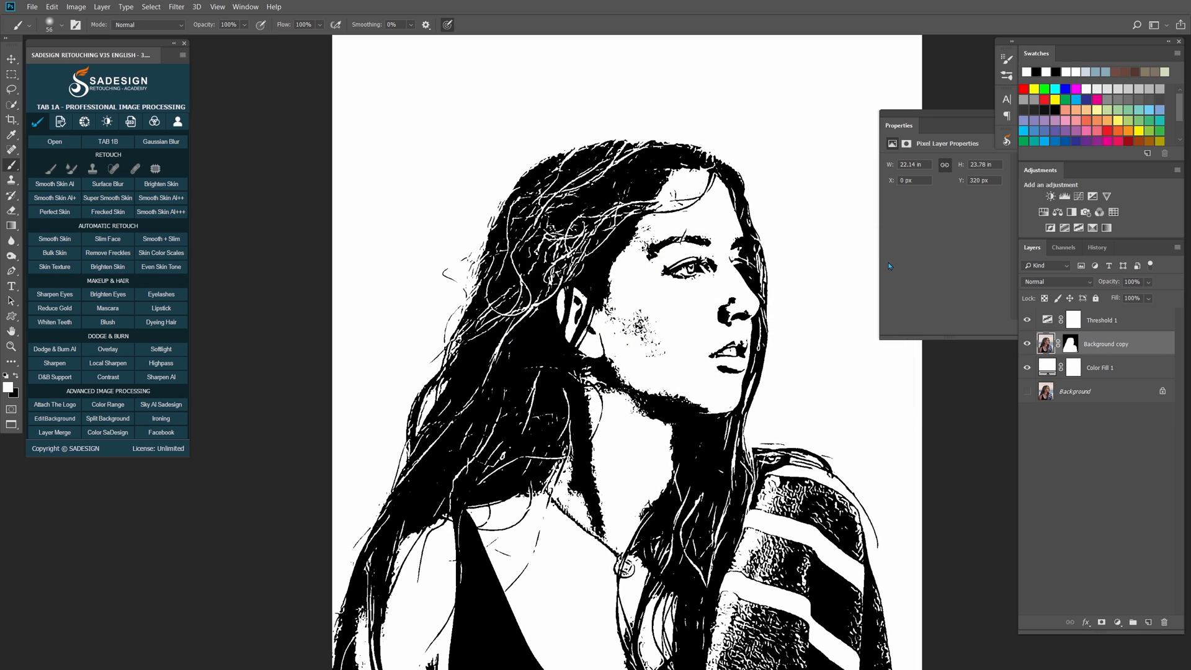
Smooth the sharpened Background copy layer with another Diffuse filter in Anisotropic mode
{"action": "left_click", "coordinate": [183, 9]}
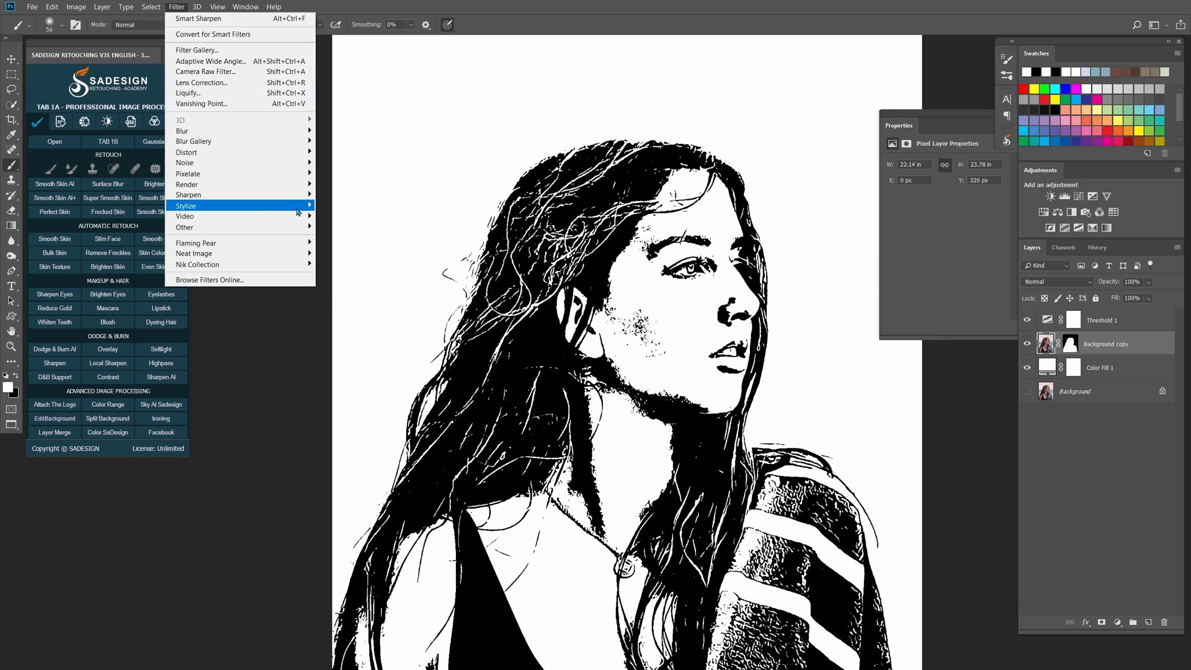
{"action": "mouse_move", "coordinate": [299, 210]}
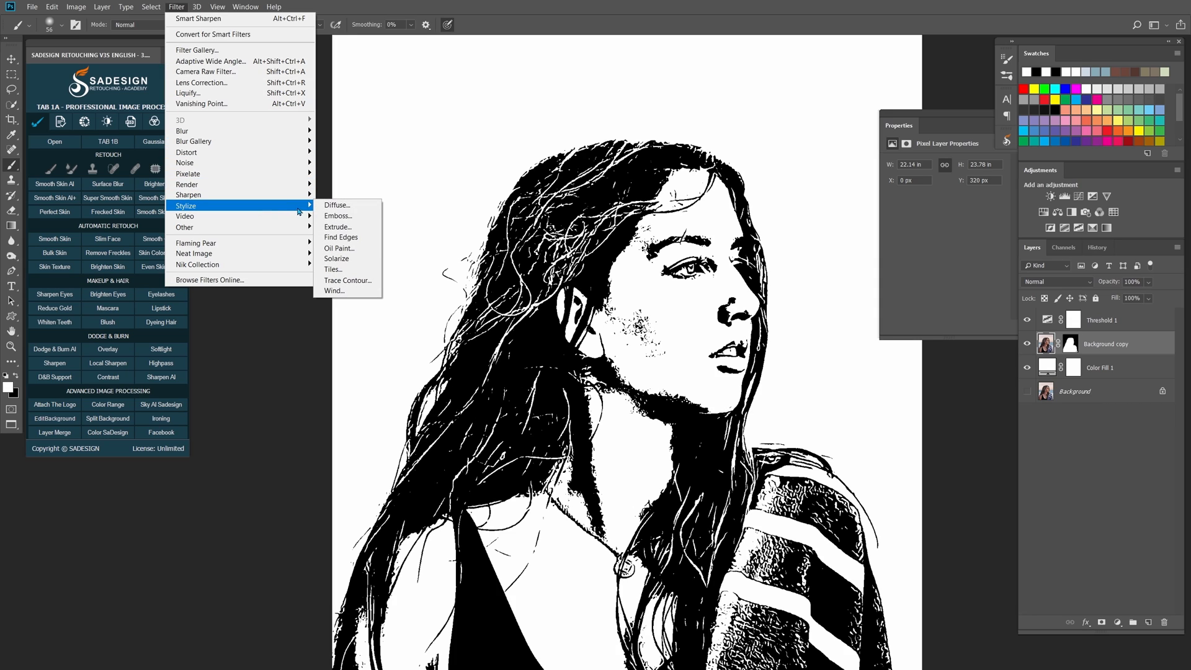
{"action": "left_click", "coordinate": [356, 210]}
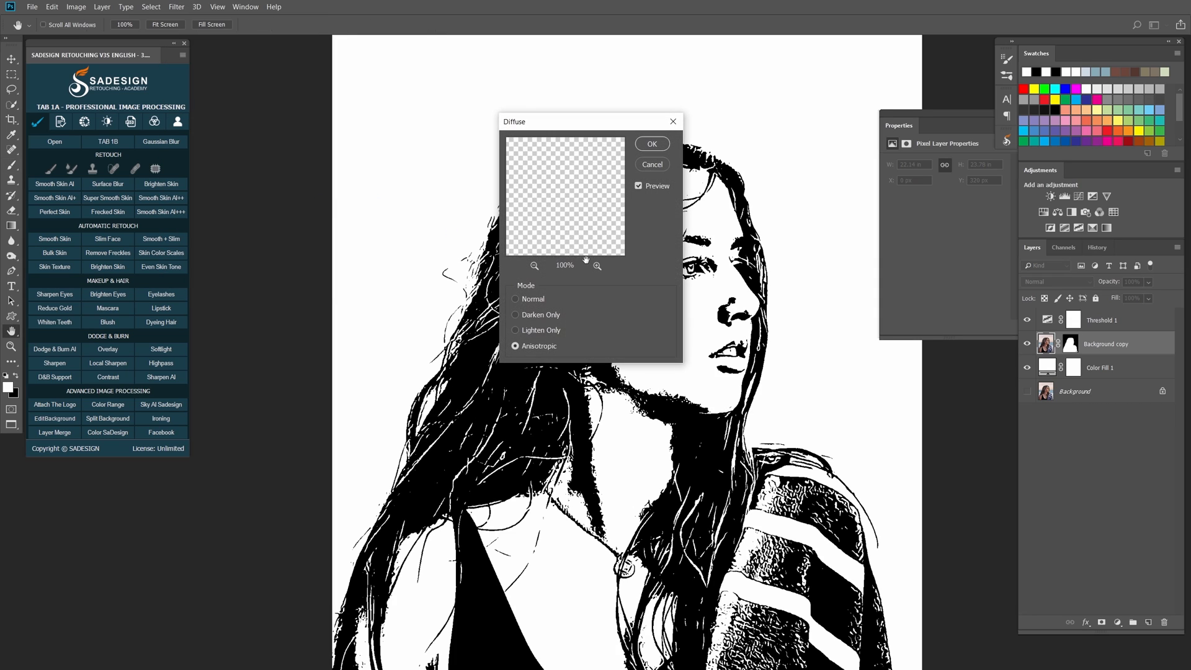
{"action": "left_click", "coordinate": [652, 146]}
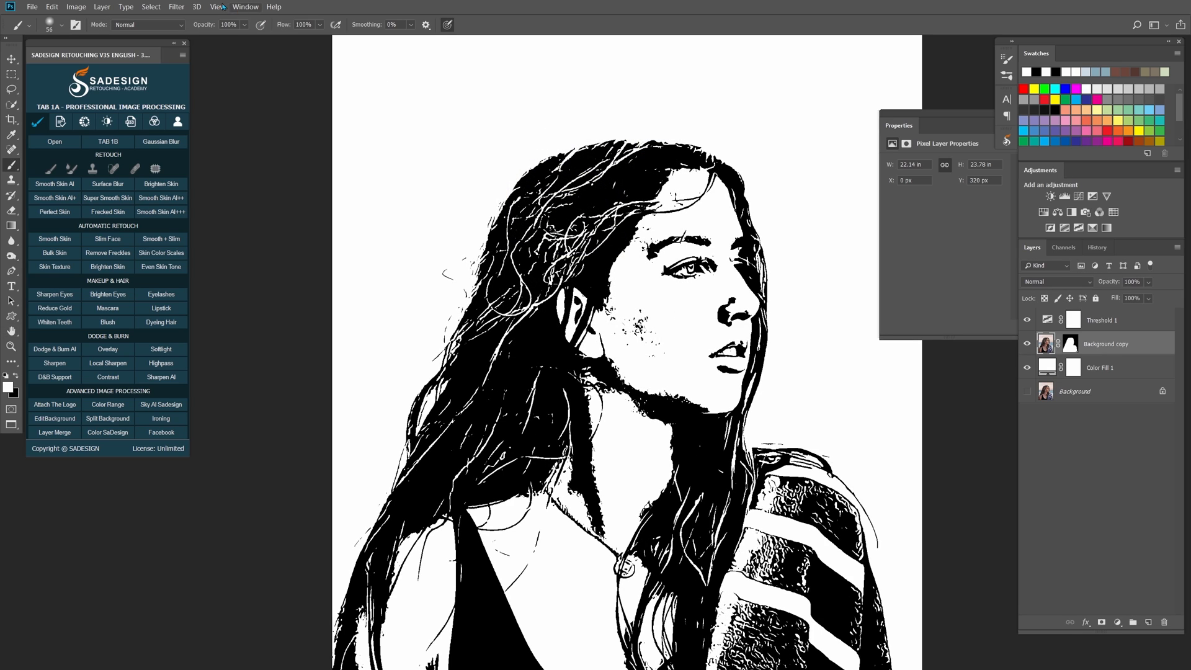
Run one more Anisotropic Diffuse pass on the Background copy layer to soften the towel's texture
{"action": "left_click", "coordinate": [176, 7]}
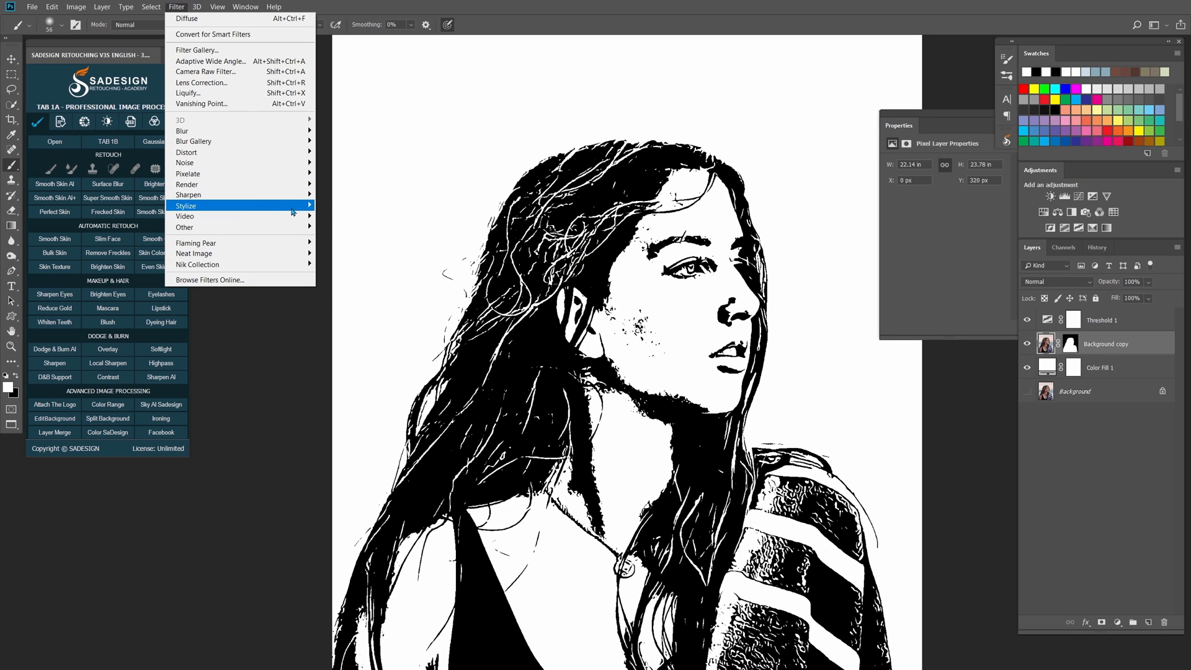
{"action": "mouse_move", "coordinate": [292, 212]}
{"action": "left_click", "coordinate": [366, 210]}
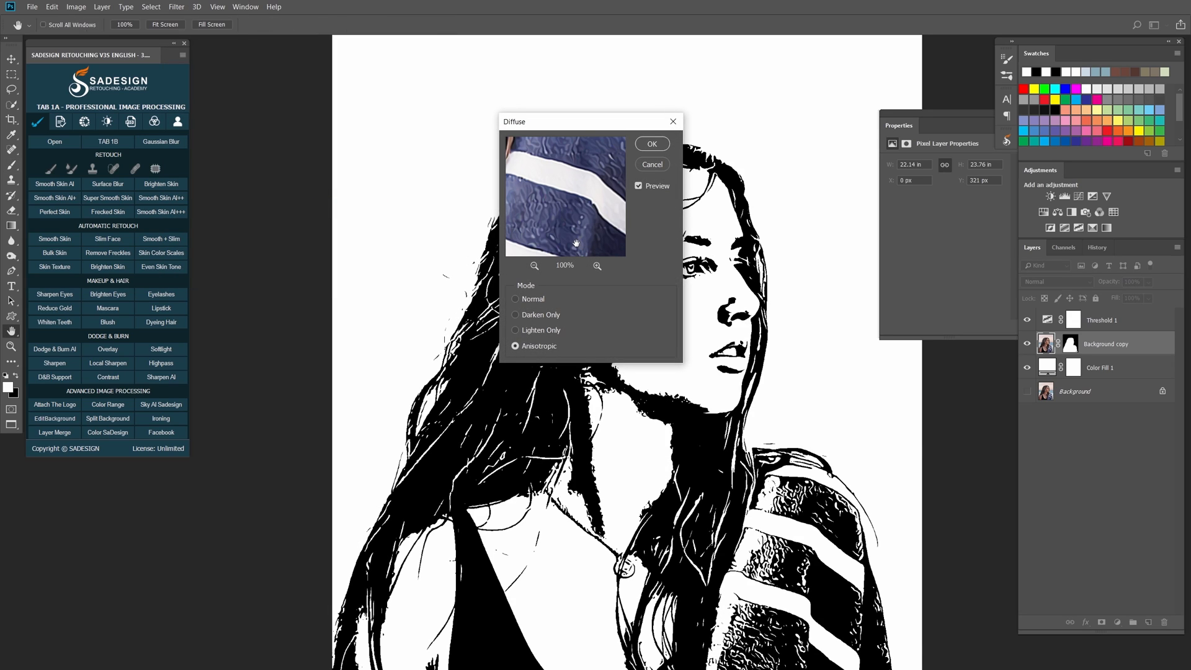
{"action": "left_click", "coordinate": [652, 143]}
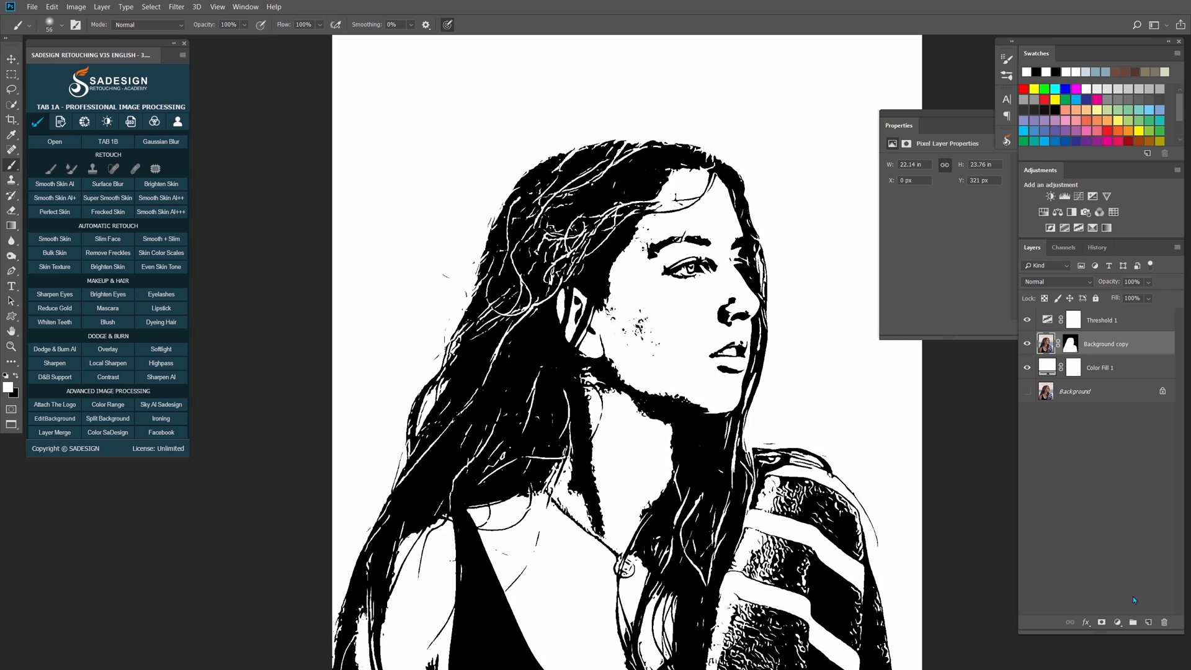
Add a new empty layer above Background copy and set up the Brush tool with white at 39% opacity
{"action": "left_click", "coordinate": [1148, 622]}
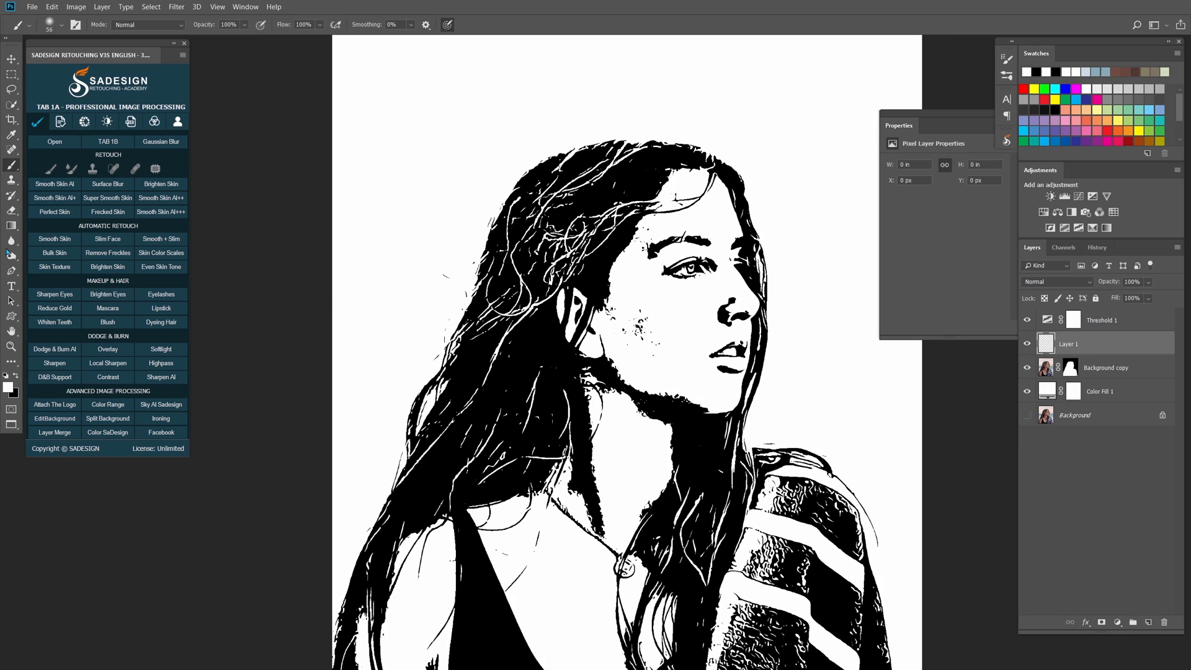
{"action": "right_click", "coordinate": [13, 164]}
{"action": "left_click", "coordinate": [46, 166]}
{"action": "left_click", "coordinate": [244, 26]}
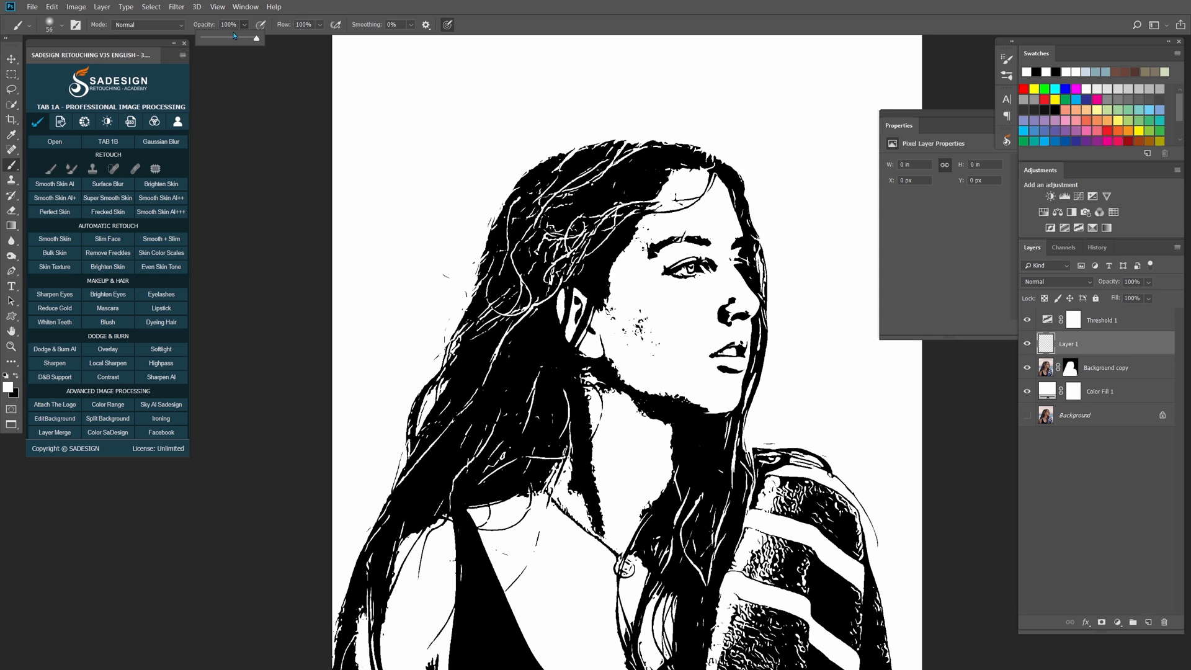
Paint white over the black specks on the woman's cheek and temple
{"action": "scroll", "coordinate": [664, 300], "scroll_direction": "up", "scroll_amount": 4}
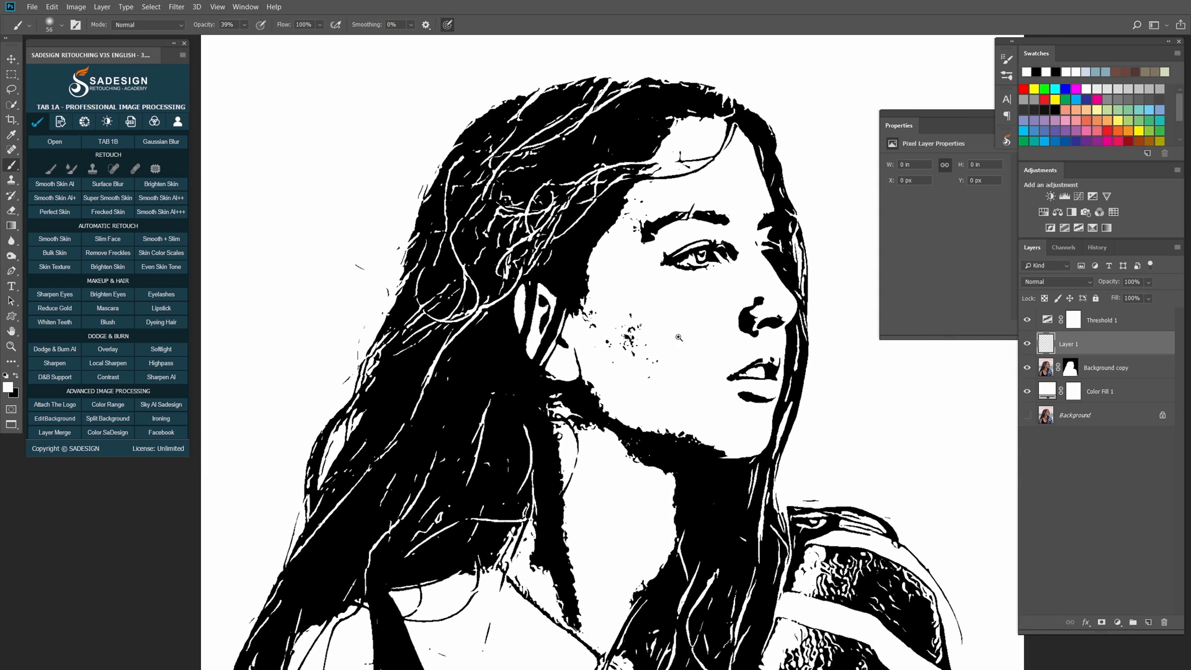
{"action": "mouse_move", "coordinate": [616, 372]}
{"action": "left_mouse_down"}
{"action": "mouse_move", "coordinate": [670, 372]}
{"action": "mouse_move", "coordinate": [611, 331]}
{"action": "mouse_move", "coordinate": [625, 327]}
{"action": "mouse_move", "coordinate": [585, 322]}
{"action": "left_mouse_up"}
{"action": "left_click_drag", "start_coordinate": [627, 262], "coordinate": [605, 262]}
{"action": "left_click_drag", "start_coordinate": [638, 192], "coordinate": [632, 214]}
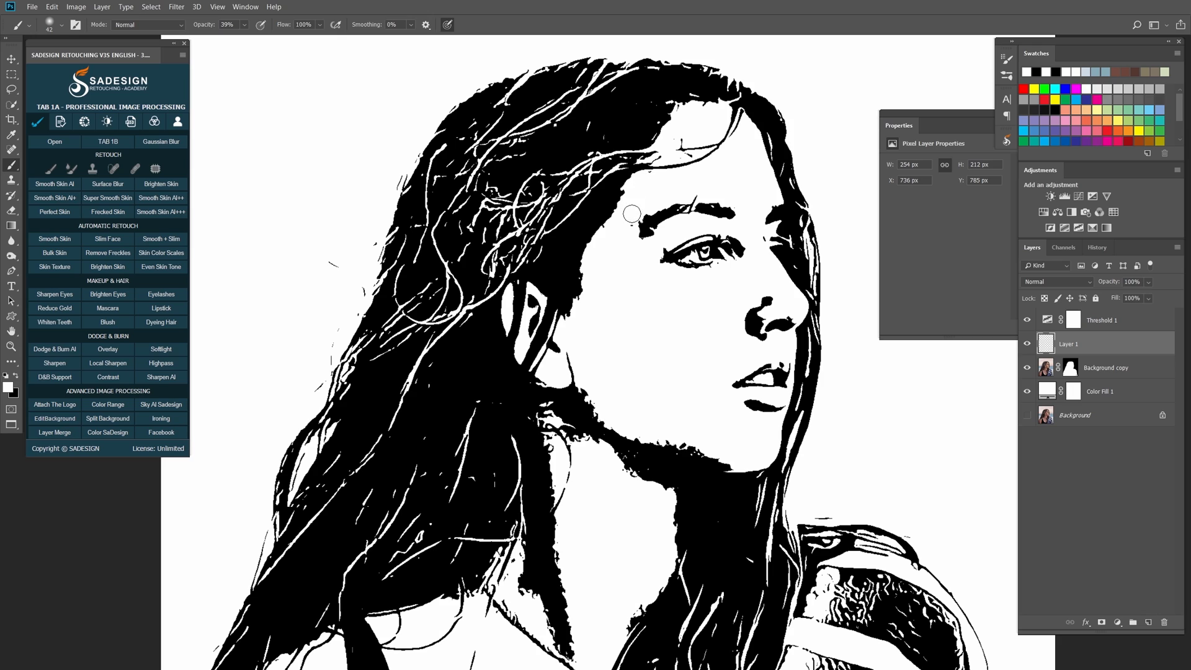
Paint white along the jawline and lower cheek to smooth the ragged shadow edge
{"action": "left_click_drag", "start_coordinate": [653, 411], "coordinate": [638, 327]}
{"action": "left_click_drag", "start_coordinate": [598, 378], "coordinate": [594, 379]}
{"action": "left_click_drag", "start_coordinate": [552, 341], "coordinate": [659, 403]}
{"action": "mouse_move", "coordinate": [716, 372]}
{"action": "left_mouse_down"}
{"action": "mouse_move", "coordinate": [645, 361]}
{"action": "mouse_move", "coordinate": [714, 374]}
{"action": "left_mouse_up"}
{"action": "left_click_drag", "start_coordinate": [567, 304], "coordinate": [584, 338]}
{"action": "key", "text": "ctrl+minus"}
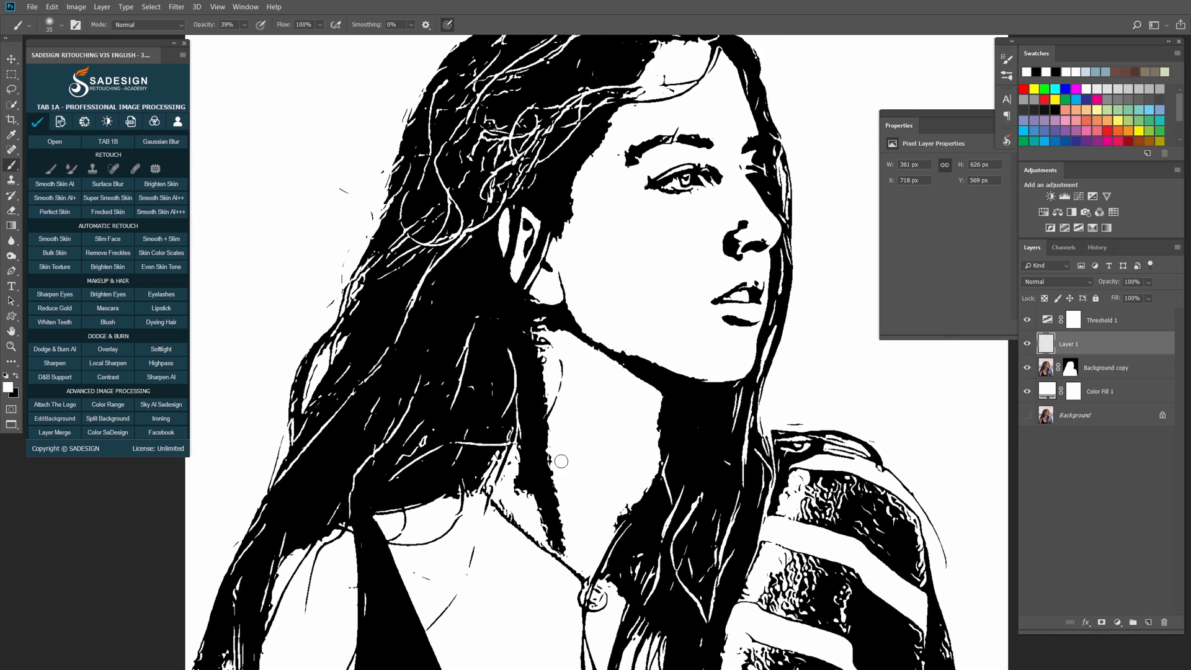
Lower the brush opacity to 10% and paint white along the neck to thin and smooth its dark shadow
{"action": "left_click", "coordinate": [244, 25]}
{"action": "left_click_drag", "start_coordinate": [570, 457], "coordinate": [583, 457]}
{"action": "mouse_move", "coordinate": [549, 361]}
{"action": "left_mouse_down"}
{"action": "mouse_move", "coordinate": [575, 508]}
{"action": "mouse_move", "coordinate": [550, 512]}
{"action": "left_mouse_up"}
{"action": "mouse_move", "coordinate": [527, 376]}
{"action": "left_mouse_down"}
{"action": "mouse_move", "coordinate": [529, 493]}
{"action": "mouse_move", "coordinate": [536, 425]}
{"action": "mouse_move", "coordinate": [565, 543]}
{"action": "mouse_move", "coordinate": [559, 515]}
{"action": "left_mouse_up"}
{"action": "key", "text": "ctrl+z"}
{"action": "key", "text": "ctrl+minus"}
{"action": "key", "text": "1"}
{"action": "left_click_drag", "start_coordinate": [539, 386], "coordinate": [552, 501]}
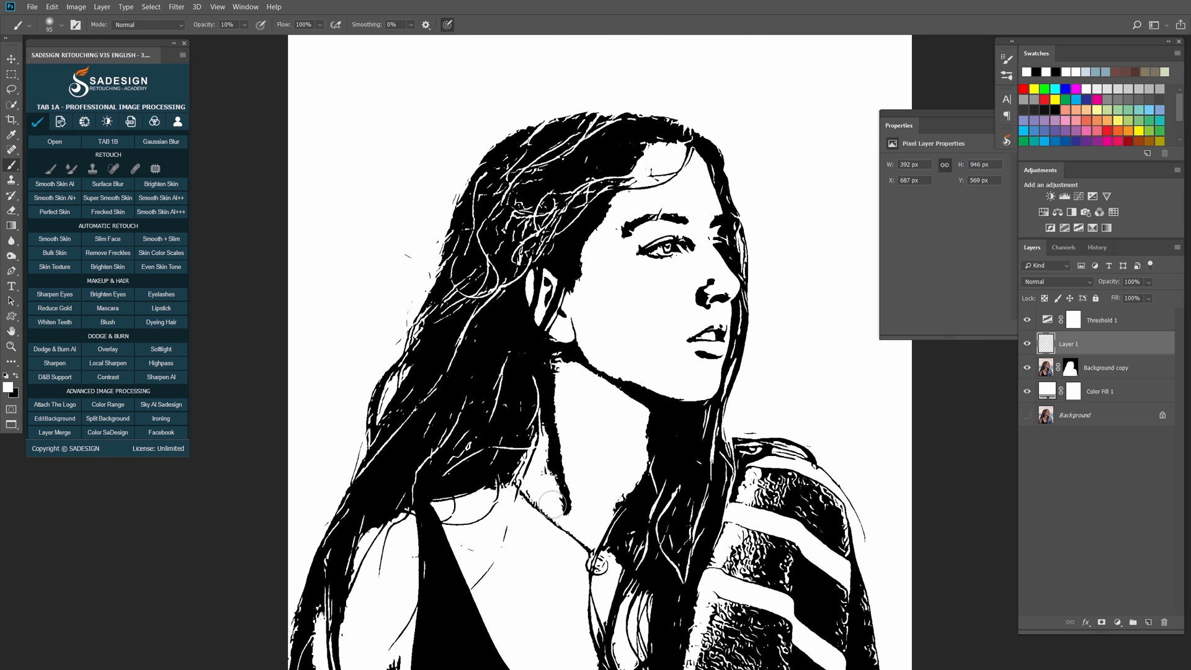
Brush white over the upper arm and the pendant area, then inspect the strokes with Threshold 1 and Layer 1 toggled
{"action": "scroll", "coordinate": [583, 414], "scroll_direction": "down", "scroll_amount": 4}
{"action": "scroll", "coordinate": [672, 555], "scroll_direction": "up", "scroll_amount": 4}
{"action": "left_click_drag", "start_coordinate": [347, 590], "coordinate": [358, 640]}
{"action": "left_click_drag", "start_coordinate": [610, 557], "coordinate": [603, 556]}
{"action": "left_click", "coordinate": [1027, 320]}
{"action": "left_click", "coordinate": [1027, 345]}
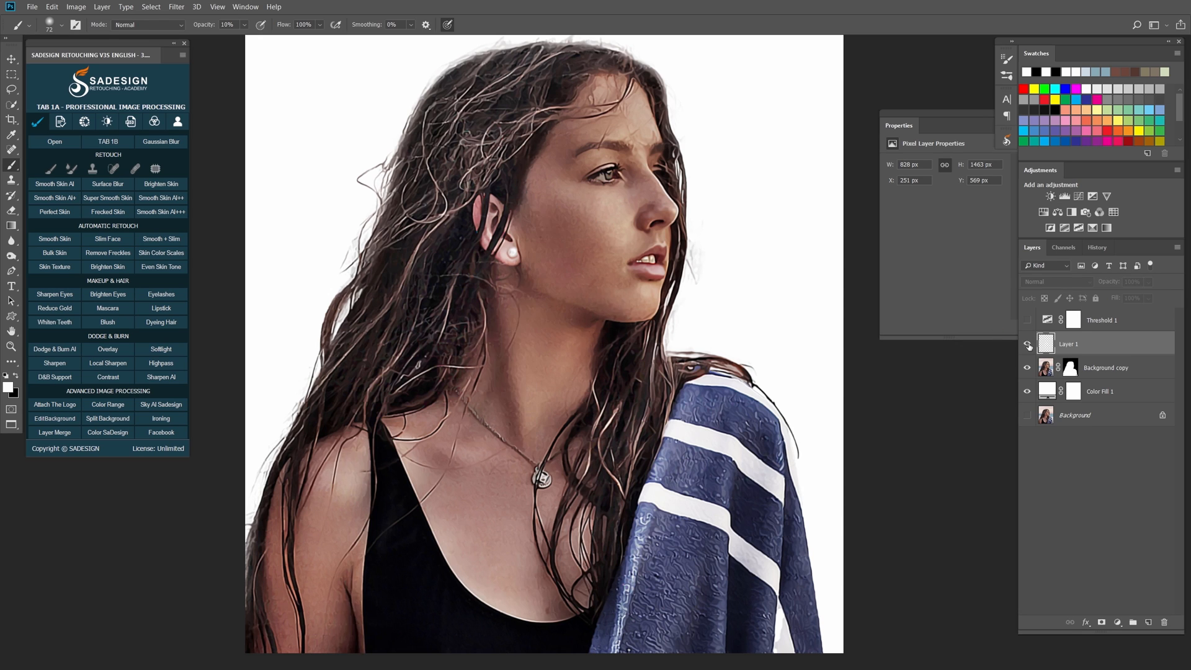
{"action": "left_click", "coordinate": [1027, 345]}
{"action": "left_click", "coordinate": [1027, 320]}
Paint white over the shadows on the woman's arm and around the hair strands covering it
{"action": "mouse_move", "coordinate": [314, 660]}
{"action": "left_mouse_down"}
{"action": "mouse_move", "coordinate": [338, 605]}
{"action": "mouse_move", "coordinate": [369, 617]}
{"action": "left_mouse_up"}
{"action": "left_click_drag", "start_coordinate": [331, 581], "coordinate": [356, 645]}
{"action": "left_click_drag", "start_coordinate": [276, 568], "coordinate": [275, 645]}
{"action": "left_click_drag", "start_coordinate": [283, 606], "coordinate": [289, 611]}
{"action": "left_click_drag", "start_coordinate": [276, 564], "coordinate": [263, 651]}
{"action": "scroll", "coordinate": [720, 613], "scroll_direction": "up", "scroll_amount": 1}
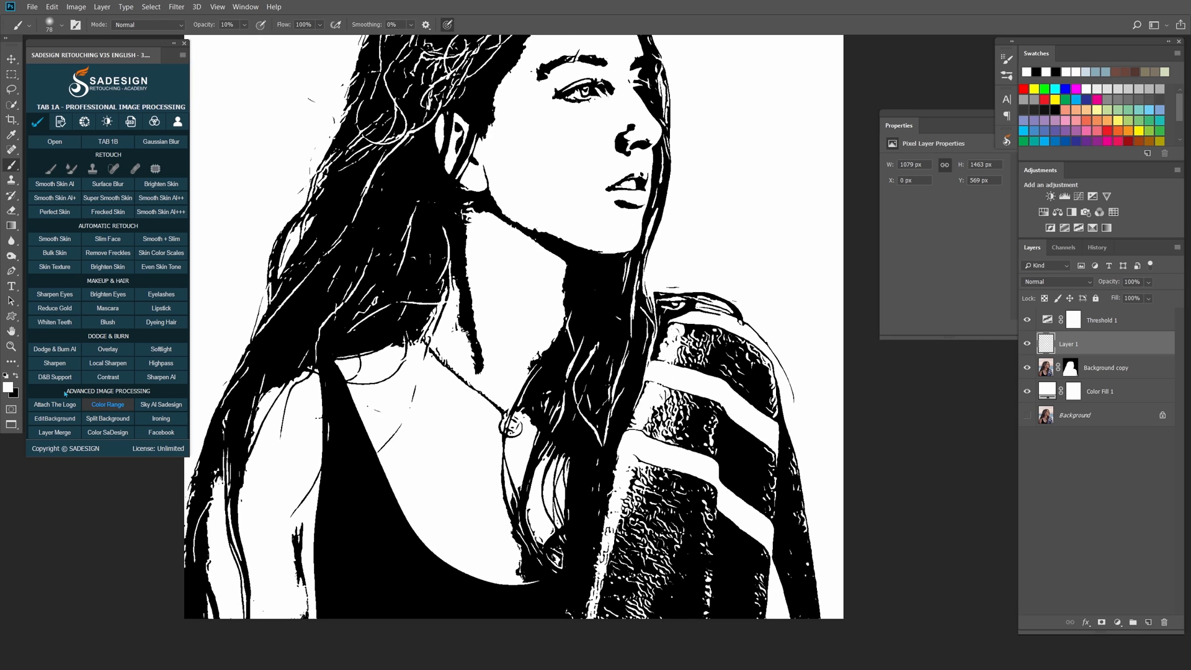
Switch to black at 33% brush opacity and paint over the speckled dark stripes of the towel
{"action": "left_click", "coordinate": [16, 376]}
{"action": "left_click", "coordinate": [244, 25]}
{"action": "left_click", "coordinate": [258, 41]}
{"action": "mouse_move", "coordinate": [660, 495]}
{"action": "left_mouse_down"}
{"action": "mouse_move", "coordinate": [676, 518]}
{"action": "mouse_move", "coordinate": [638, 613]}
{"action": "mouse_move", "coordinate": [642, 466]}
{"action": "mouse_move", "coordinate": [668, 478]}
{"action": "mouse_move", "coordinate": [754, 602]}
{"action": "left_mouse_up"}
{"action": "left_click_drag", "start_coordinate": [630, 601], "coordinate": [630, 521]}
{"action": "scroll", "coordinate": [703, 413], "scroll_direction": "up", "scroll_amount": 2}
{"action": "mouse_move", "coordinate": [713, 423]}
{"action": "left_mouse_down"}
{"action": "mouse_move", "coordinate": [718, 451]}
{"action": "mouse_move", "coordinate": [648, 428]}
{"action": "mouse_move", "coordinate": [658, 399]}
{"action": "mouse_move", "coordinate": [670, 424]}
{"action": "mouse_move", "coordinate": [770, 485]}
{"action": "mouse_move", "coordinate": [805, 488]}
{"action": "mouse_move", "coordinate": [819, 587]}
{"action": "left_mouse_up"}
Fill the remaining gaps in the towel's upper dark areas with black, using a smaller brush
{"action": "key", "text": "bracketleft"}
{"action": "scroll", "coordinate": [818, 588], "scroll_direction": "up", "scroll_amount": 3}
{"action": "mouse_move", "coordinate": [732, 467]}
{"action": "left_mouse_down"}
{"action": "mouse_move", "coordinate": [742, 444]}
{"action": "mouse_move", "coordinate": [782, 485]}
{"action": "mouse_move", "coordinate": [670, 448]}
{"action": "left_mouse_up"}
{"action": "key", "text": "bracketleft"}
{"action": "key", "text": "bracketleft"}
{"action": "key", "text": "bracketleft"}
{"action": "key", "text": "bracketleft"}
{"action": "mouse_move", "coordinate": [673, 393]}
{"action": "left_mouse_down"}
{"action": "mouse_move", "coordinate": [655, 391]}
{"action": "mouse_move", "coordinate": [651, 457]}
{"action": "left_mouse_up"}
Switch back to white and clean up the towel's inner edge beside the hair
{"action": "left_click", "coordinate": [15, 375]}
{"action": "mouse_move", "coordinate": [650, 490]}
{"action": "left_mouse_down"}
{"action": "mouse_move", "coordinate": [683, 342]}
{"action": "mouse_move", "coordinate": [659, 367]}
{"action": "mouse_move", "coordinate": [597, 600]}
{"action": "left_mouse_up"}
{"action": "mouse_move", "coordinate": [605, 205]}
{"action": "left_mouse_down"}
{"action": "mouse_move", "coordinate": [614, 341]}
{"action": "mouse_move", "coordinate": [591, 449]}
{"action": "left_mouse_up"}
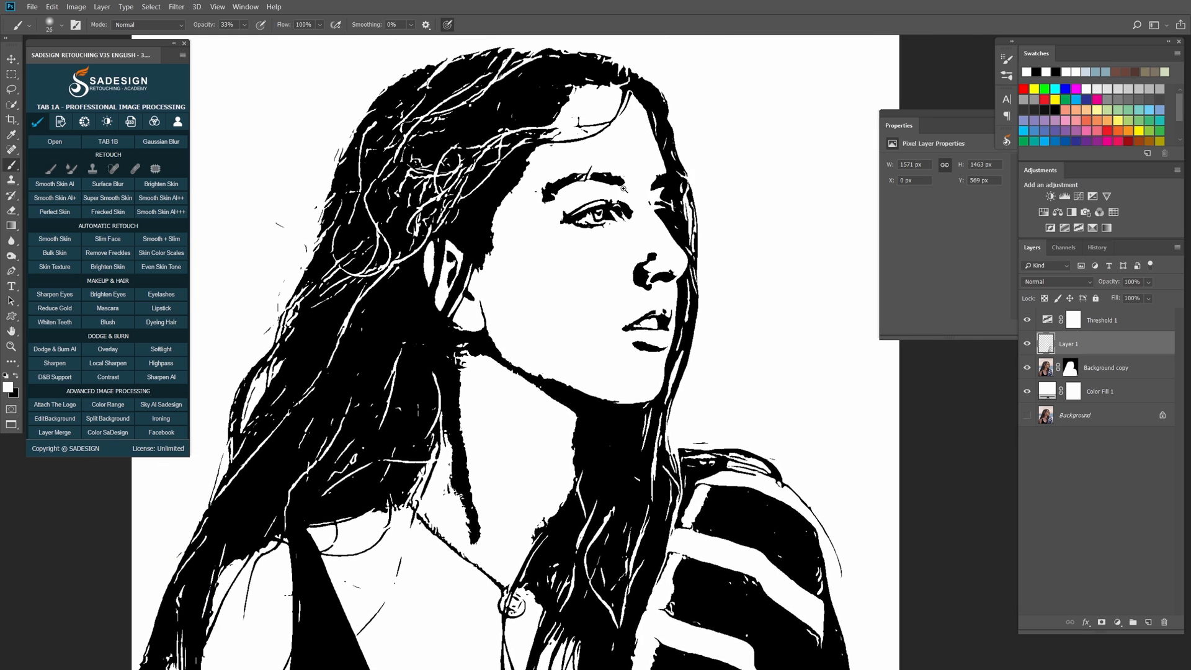
Retouch the eyebrow and fine facial details in black with a smaller brush
{"action": "scroll", "coordinate": [589, 194], "scroll_direction": "up", "scroll_amount": 6}
{"action": "key", "text": "x"}
{"action": "key", "text": "bracketleft"}
{"action": "key", "text": "bracketleft"}
{"action": "mouse_move", "coordinate": [524, 169]}
{"action": "left_mouse_down"}
{"action": "mouse_move", "coordinate": [609, 167]}
{"action": "mouse_move", "coordinate": [488, 192]}
{"action": "left_mouse_up"}
{"action": "left_click_drag", "start_coordinate": [663, 338], "coordinate": [670, 333]}
Paint the upper and lower lips black with a small brush
{"action": "scroll", "coordinate": [720, 411], "scroll_direction": "up", "scroll_amount": 3}
{"action": "left_click_drag", "start_coordinate": [667, 425], "coordinate": [753, 409]}
{"action": "key", "text": "ctrl+z"}
{"action": "left_click_drag", "start_coordinate": [704, 429], "coordinate": [623, 462]}
{"action": "mouse_move", "coordinate": [627, 460]}
{"action": "left_mouse_down"}
{"action": "mouse_move", "coordinate": [662, 450]}
{"action": "mouse_move", "coordinate": [649, 445]}
{"action": "mouse_move", "coordinate": [649, 478]}
{"action": "mouse_move", "coordinate": [701, 475]}
{"action": "mouse_move", "coordinate": [677, 475]}
{"action": "mouse_move", "coordinate": [699, 483]}
{"action": "left_mouse_up"}
{"action": "key", "text": "bracketleft"}
Hide the Threshold 1 layer to check the painted lips, undo the last stroke and show the layer again
{"action": "left_click", "coordinate": [1026, 320]}
{"action": "key", "text": "bracketright"}
{"action": "key", "text": "bracketright"}
{"action": "key", "text": "bracketright"}
{"action": "key", "text": "ctrl+z"}
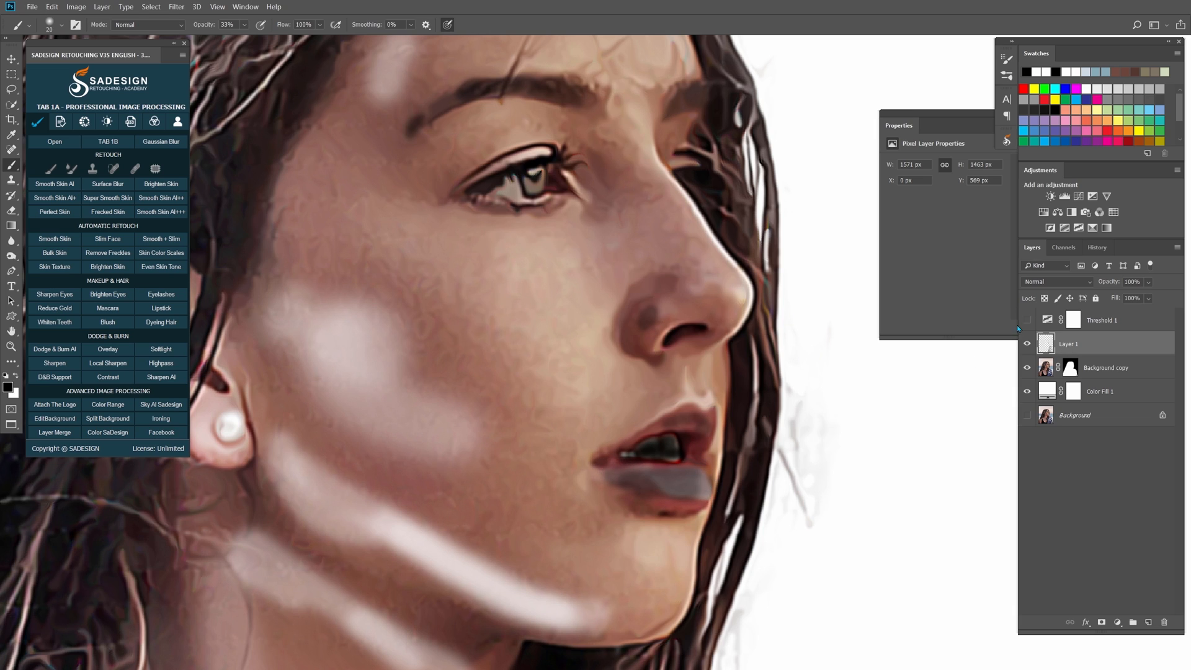
{"action": "left_click", "coordinate": [1027, 320]}
Refine the outline of the mouth with white, using a progressively smaller brush
{"action": "key", "text": "x"}
{"action": "key", "text": "bracketleft"}
{"action": "scroll", "coordinate": [673, 473], "scroll_direction": "down", "scroll_amount": 1}
{"action": "mouse_move", "coordinate": [620, 498]}
{"action": "left_mouse_down"}
{"action": "mouse_move", "coordinate": [705, 513]}
{"action": "mouse_move", "coordinate": [620, 487]}
{"action": "mouse_move", "coordinate": [624, 471]}
{"action": "mouse_move", "coordinate": [659, 472]}
{"action": "mouse_move", "coordinate": [614, 471]}
{"action": "left_mouse_up"}
{"action": "key", "text": "x"}
{"action": "scroll", "coordinate": [620, 487], "scroll_direction": "down", "scroll_amount": 2}
{"action": "scroll", "coordinate": [651, 493], "scroll_direction": "up", "scroll_amount": 2}
{"action": "key", "text": "x"}
{"action": "key", "text": "ctrl+z"}
{"action": "key", "text": "bracketleft"}
{"action": "key", "text": "bracketleft"}
{"action": "key", "text": "bracketleft"}
{"action": "left_click_drag", "start_coordinate": [640, 470], "coordinate": [585, 486]}
{"action": "key", "text": "ctrl+0"}
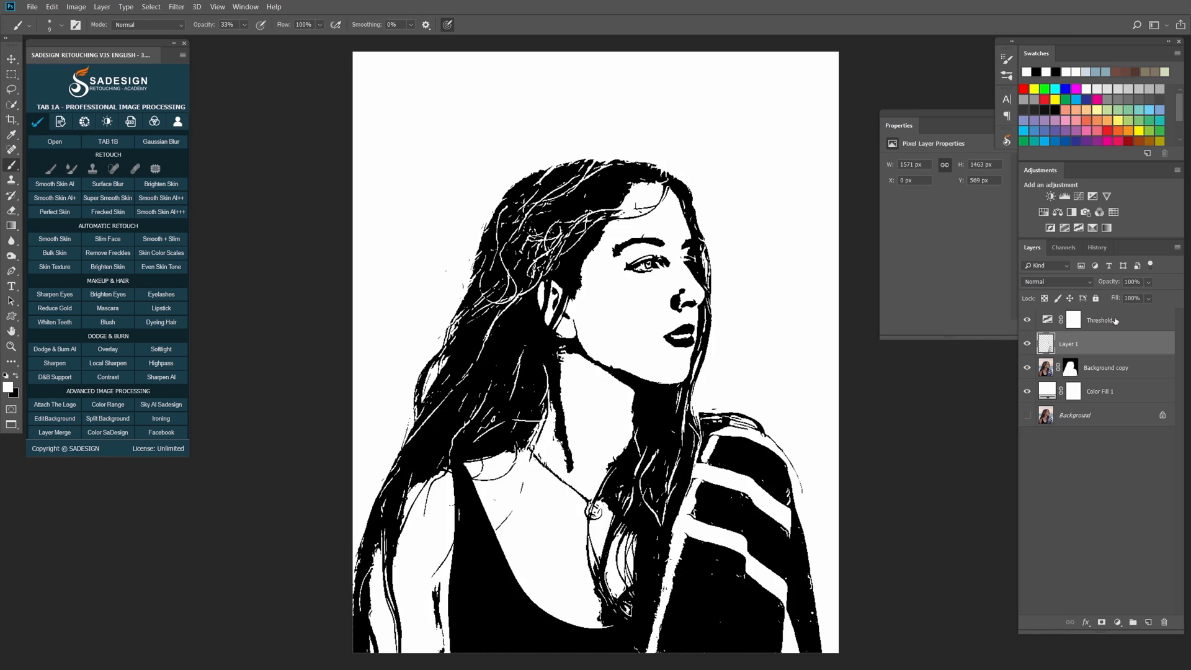
Paint black along both outer edges of the hair and down the towel's outer side
{"action": "scroll", "coordinate": [582, 136], "scroll_direction": "up", "scroll_amount": 3}
{"action": "key", "text": "x"}
{"action": "mouse_move", "coordinate": [565, 177]}
{"action": "left_mouse_down"}
{"action": "mouse_move", "coordinate": [531, 184]}
{"action": "mouse_move", "coordinate": [620, 175]}
{"action": "mouse_move", "coordinate": [561, 175]}
{"action": "mouse_move", "coordinate": [437, 279]}
{"action": "mouse_move", "coordinate": [362, 481]}
{"action": "left_mouse_up"}
{"action": "key", "text": "bracketright"}
{"action": "key", "text": "bracketright"}
{"action": "key", "text": "bracketright"}
{"action": "mouse_move", "coordinate": [666, 177]}
{"action": "left_mouse_down"}
{"action": "mouse_move", "coordinate": [723, 204]}
{"action": "mouse_move", "coordinate": [759, 276]}
{"action": "mouse_move", "coordinate": [766, 382]}
{"action": "left_mouse_up"}
{"action": "left_click_drag", "start_coordinate": [885, 653], "coordinate": [795, 524]}
Try to add a black stroke on the neck beside the hair, then switch to a larger white brush
{"action": "key", "text": "bracketright"}
{"action": "key", "text": "bracketright"}
{"action": "key", "text": "bracketright"}
{"action": "scroll", "coordinate": [795, 524], "scroll_direction": "down", "scroll_amount": 1}
{"action": "key", "text": "bracketleft"}
{"action": "key", "text": "bracketleft"}
{"action": "key", "text": "bracketleft"}
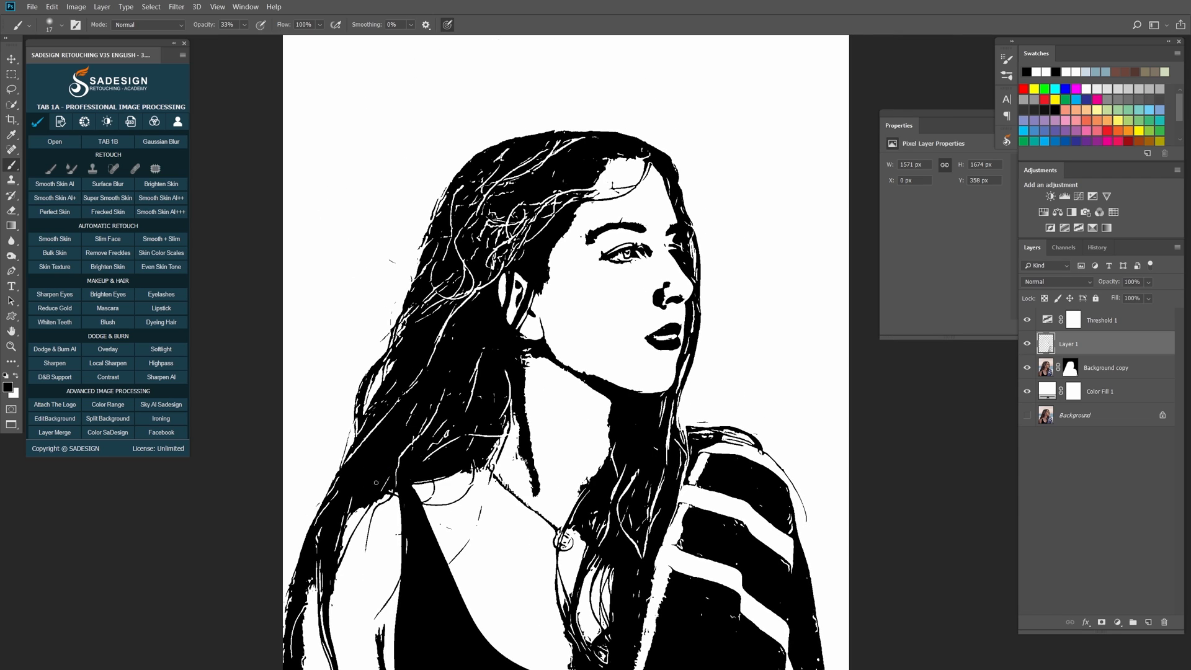
{"action": "mouse_move", "coordinate": [566, 471]}
{"action": "left_mouse_down"}
{"action": "mouse_move", "coordinate": [580, 497]}
{"action": "mouse_move", "coordinate": [585, 459]}
{"action": "mouse_move", "coordinate": [599, 452]}
{"action": "left_mouse_up"}
{"action": "key", "text": "ctrl+z"}
{"action": "key", "text": "x"}
{"action": "right_click", "coordinate": [574, 466], "text": "alt"}
{"action": "scroll", "coordinate": [584, 461], "scroll_direction": "down", "scroll_amount": 1}
Make the Background layer visible and set the Threshold 1 adjustment's level to 87
{"action": "left_click", "coordinate": [1027, 414]}
{"action": "left_click", "coordinate": [1050, 323]}
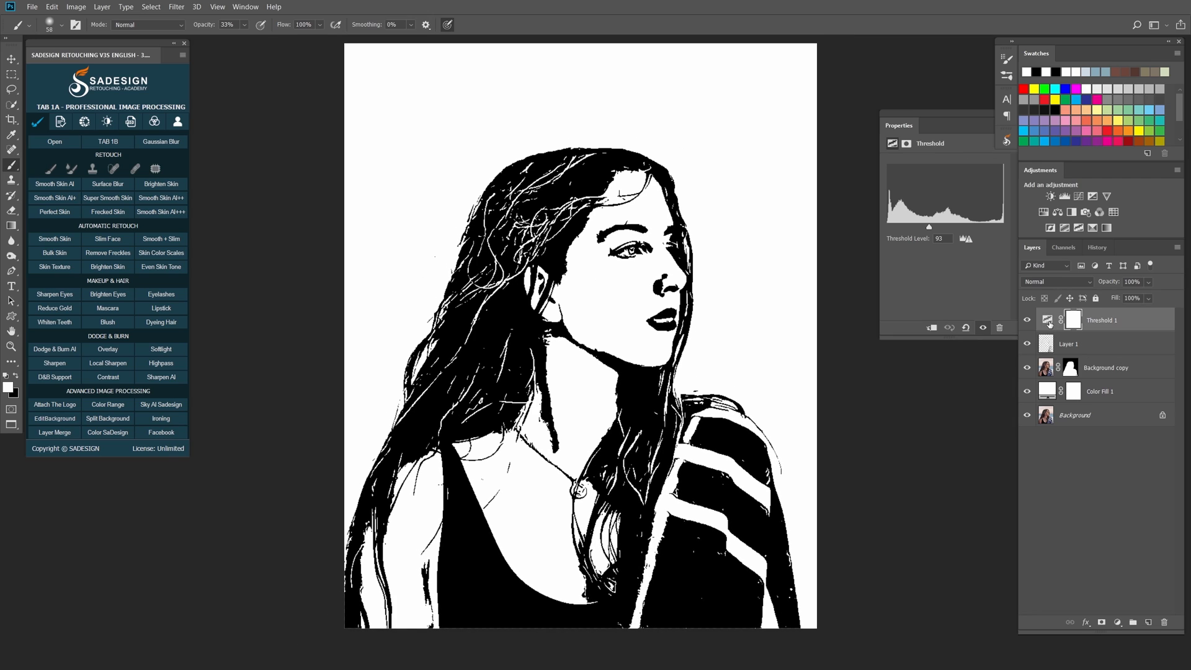
{"action": "left_click_drag", "start_coordinate": [929, 229], "coordinate": [927, 232]}
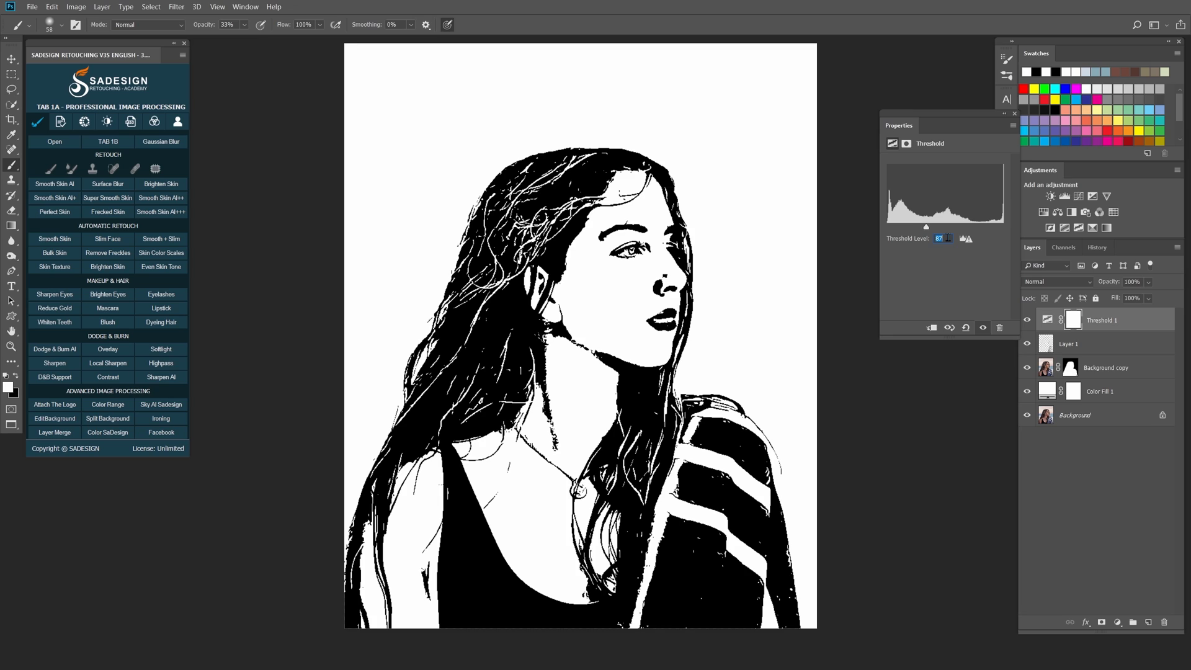
{"action": "left_click", "coordinate": [1027, 321]}
{"action": "left_click", "coordinate": [1029, 322]}
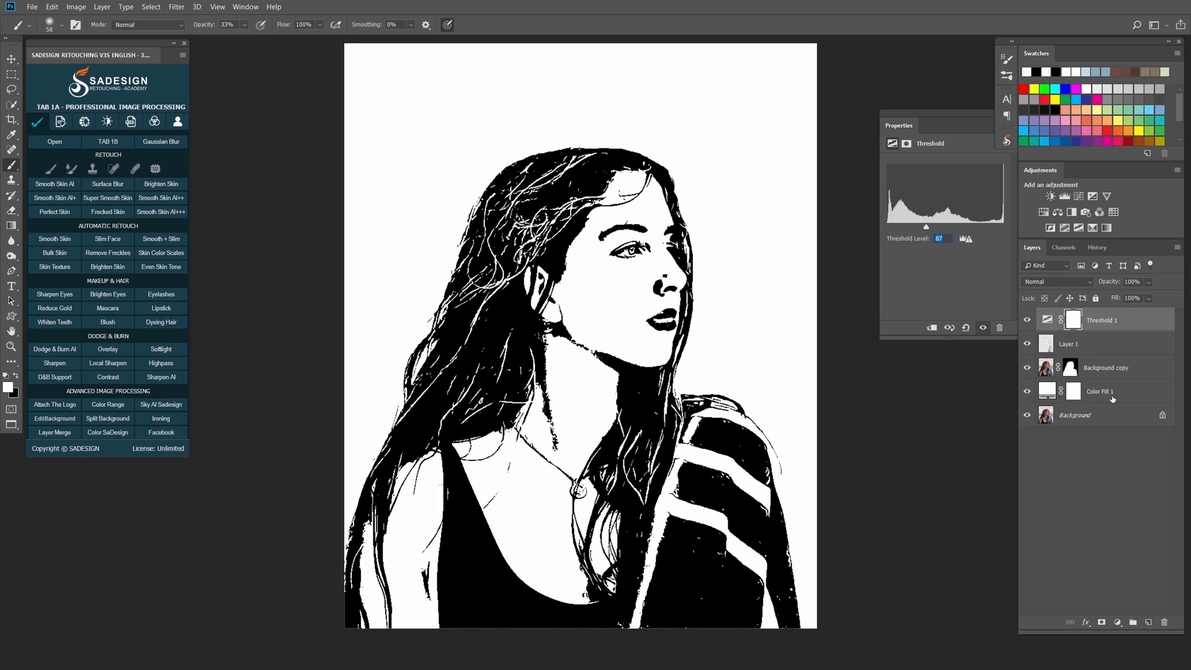
Group the layers from Threshold 1 down to Color Fill 1 and toggle the group to compare with the original photo
{"action": "left_click", "coordinate": [1112, 399], "text": "shift"}
{"action": "left_click", "coordinate": [1133, 623]}
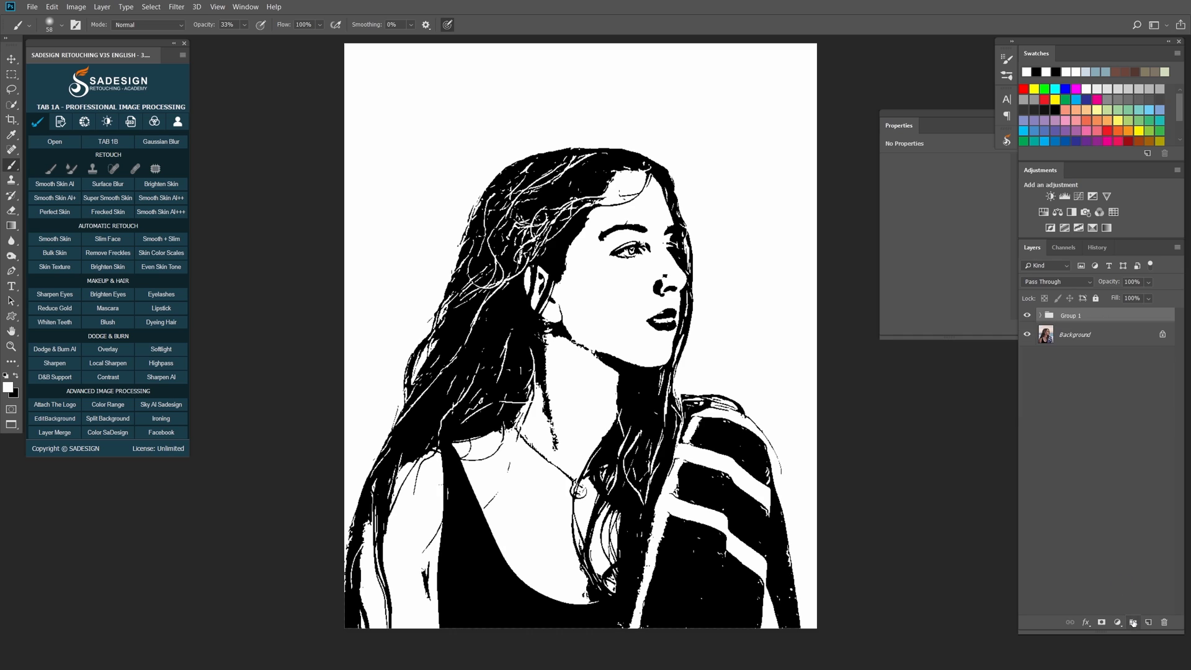
{"action": "left_click", "coordinate": [1027, 317]}
{"action": "left_click", "coordinate": [1027, 317]}
{"action": "left_click", "coordinate": [1027, 317]}
{"action": "left_click", "coordinate": [1027, 317]}
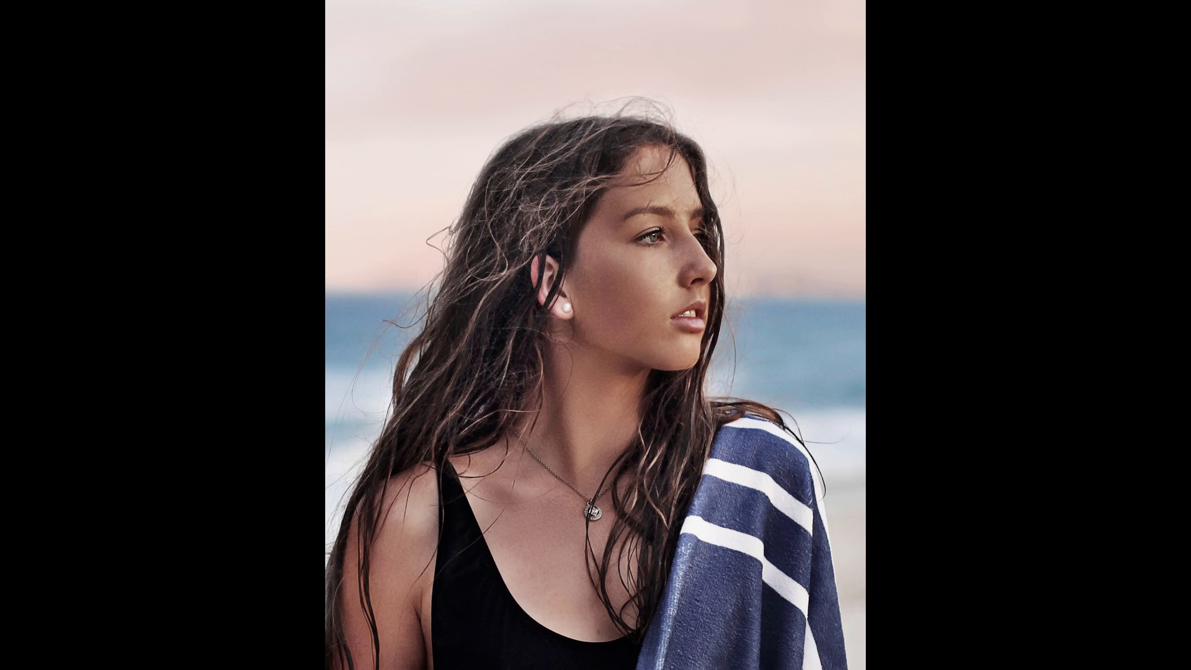